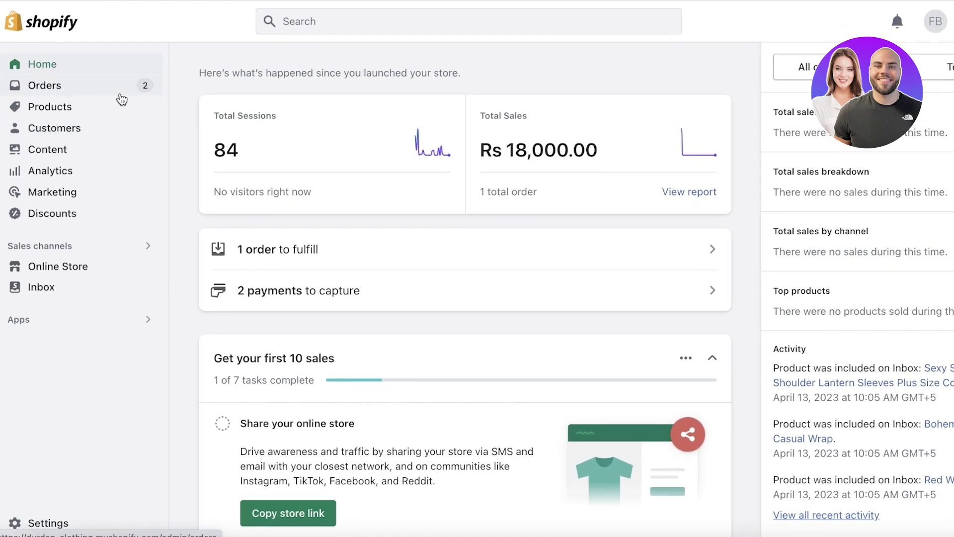
# Step: Go to the store's Apps and sales channels settings
pyautogui.click(19, 523)
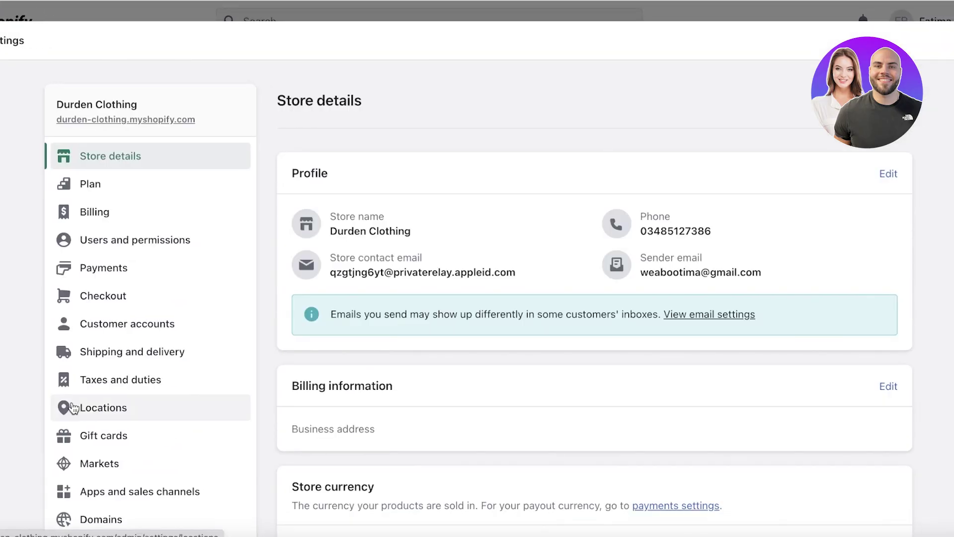
pyautogui.click(111, 407)
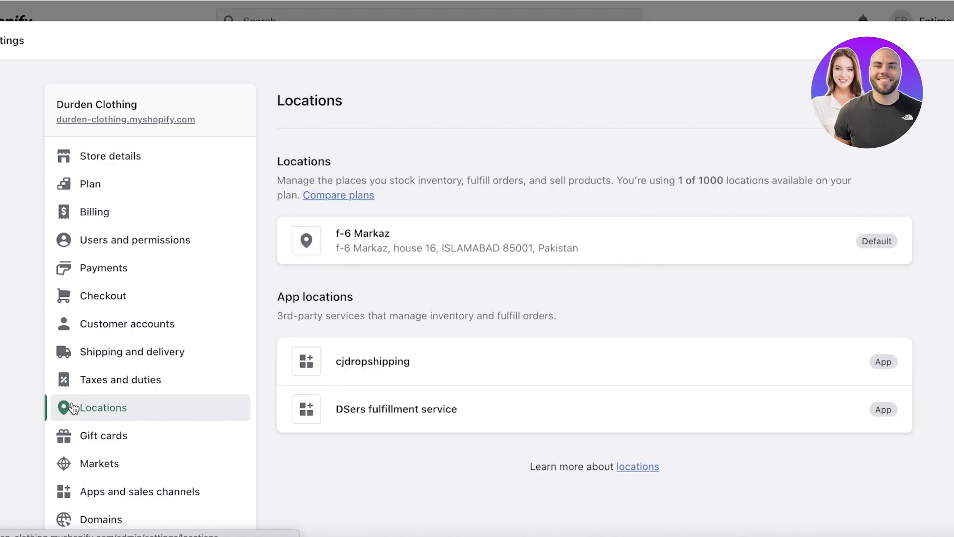
pyautogui.click(84, 488)
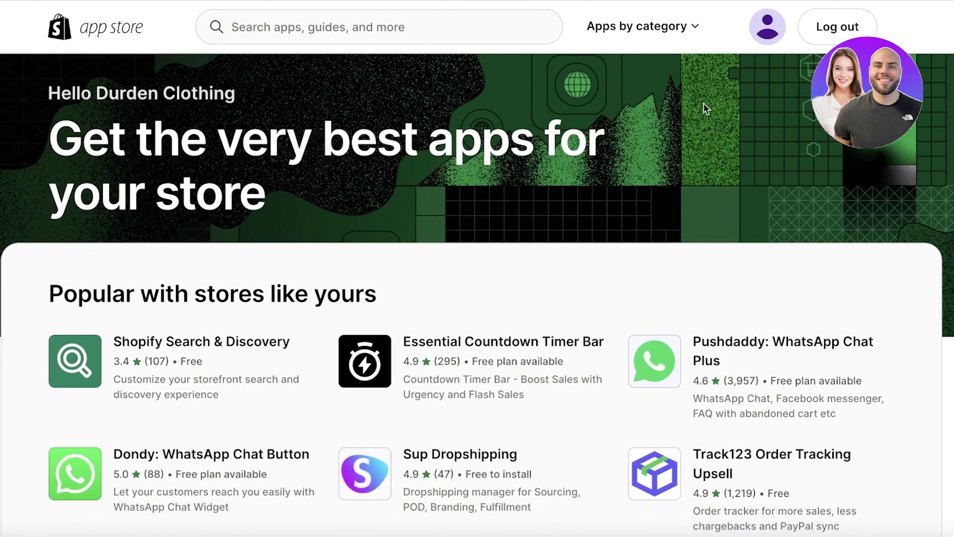
# Step: Search the Shopify App Store for 'booking' and browse the results
pyautogui.click(427, 28)
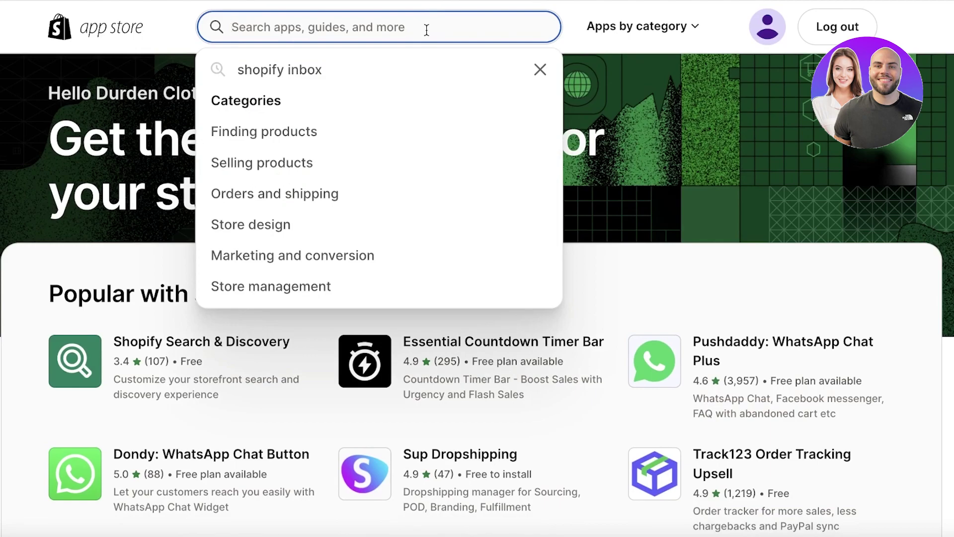
pyautogui.write('booking')
pyautogui.press('Return')
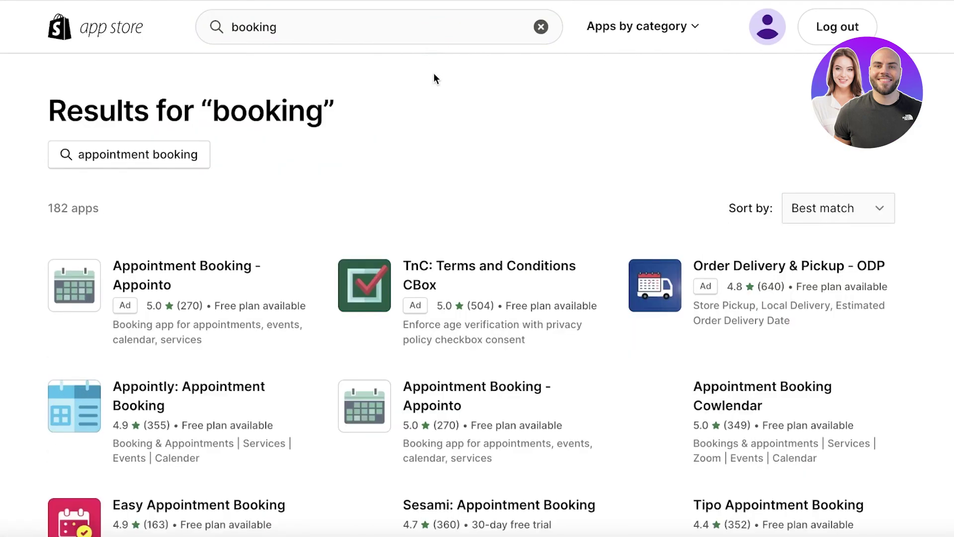
pyautogui.scroll(-1, 436, 80)
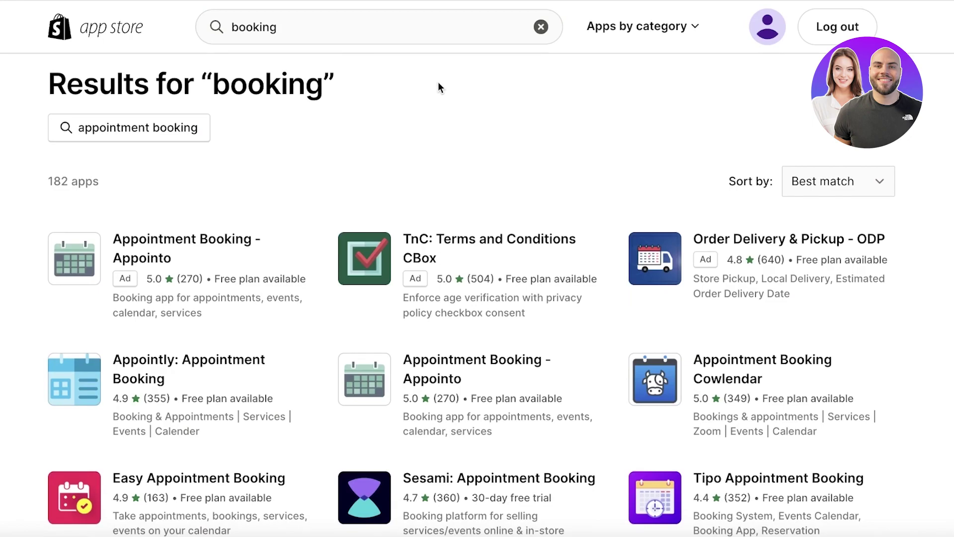
# Step: Open the Appointment Booking - Appointo app listing and review it
pyautogui.click(376, 383)
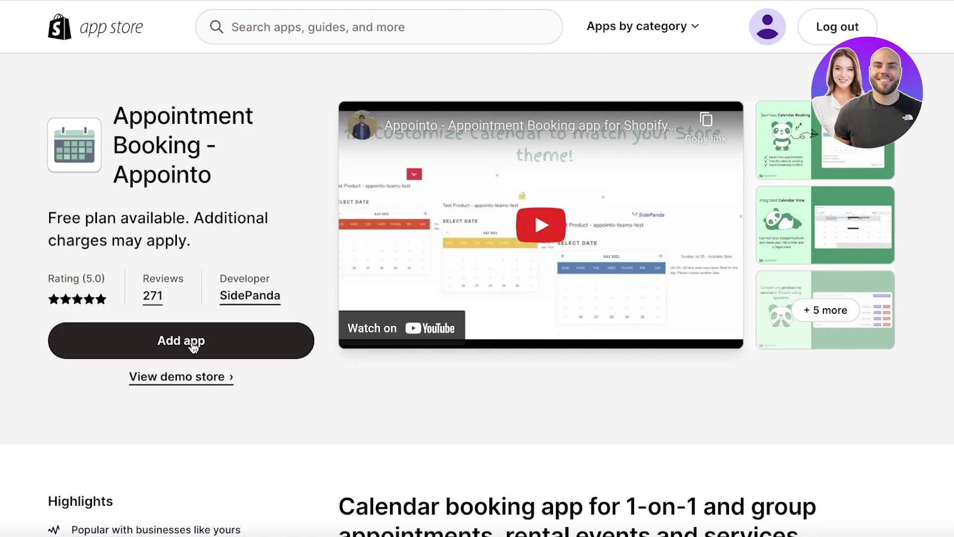
pyautogui.scroll(-8, 151, 362)
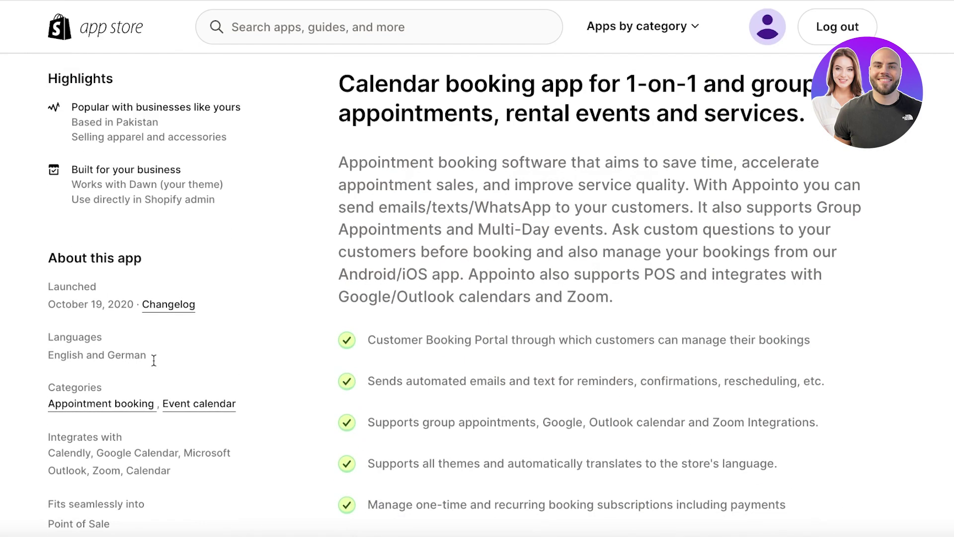
pyautogui.scroll(4, 156, 358)
pyautogui.scroll(5, 156, 358)
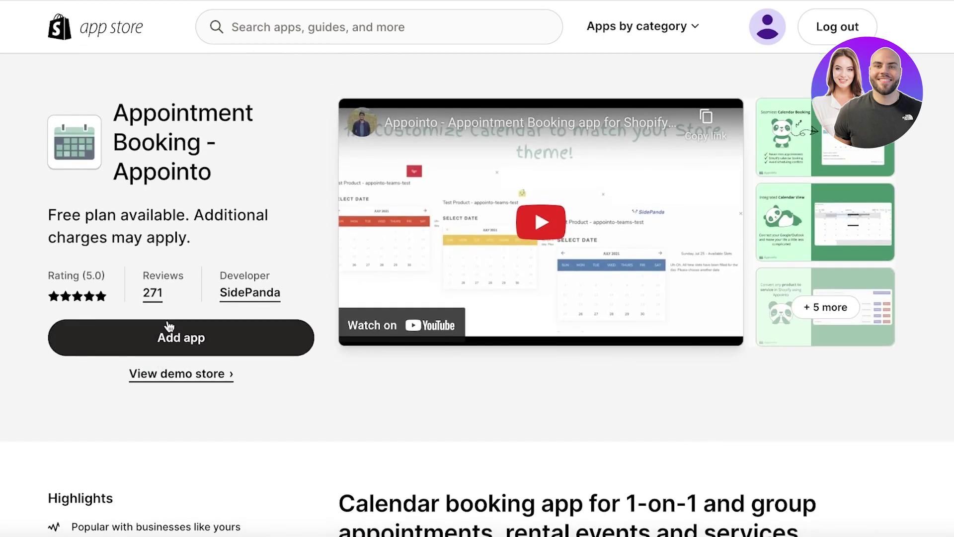
# Step: Add Appointo to the Durden Clothing store and confirm the install
pyautogui.click(172, 350)
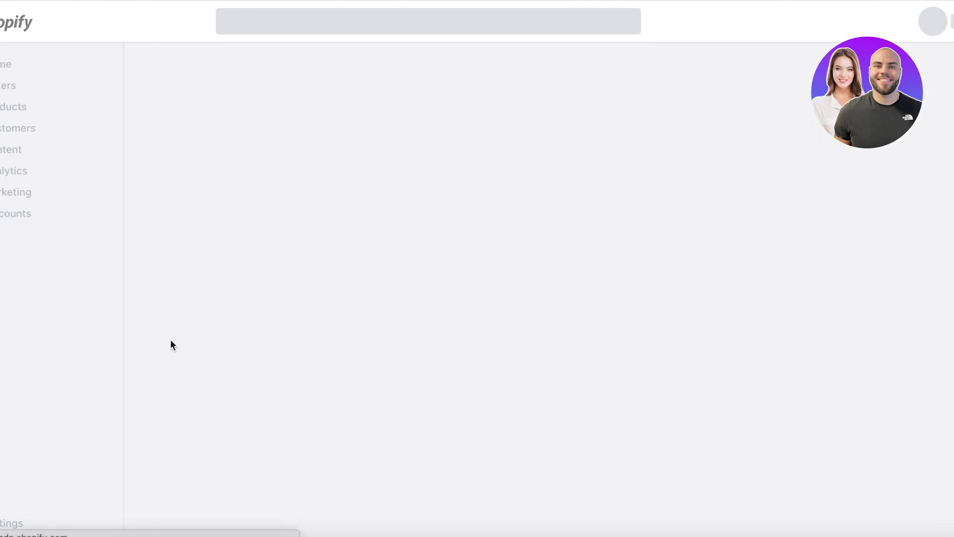
pyautogui.scroll(-3, 665, 209)
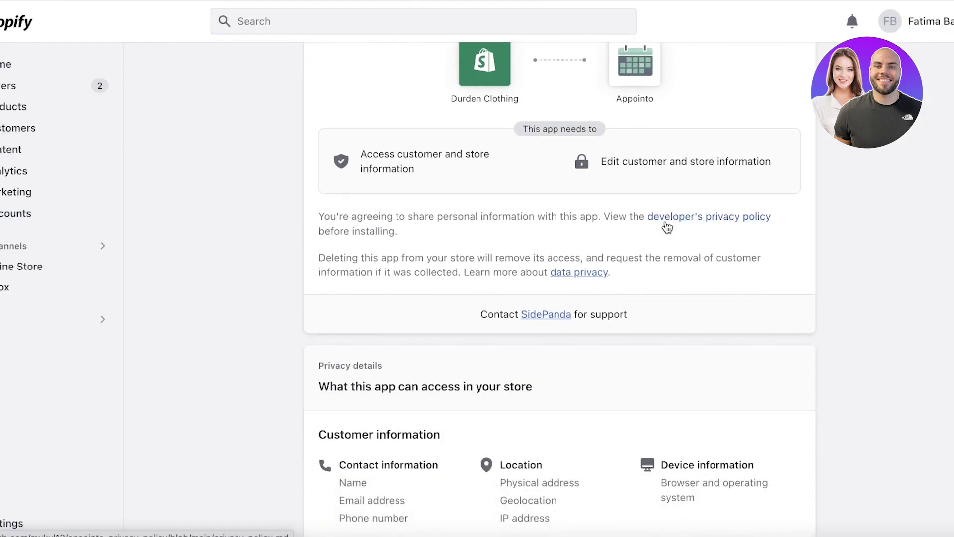
pyautogui.scroll(3, 665, 214)
pyautogui.click(779, 70)
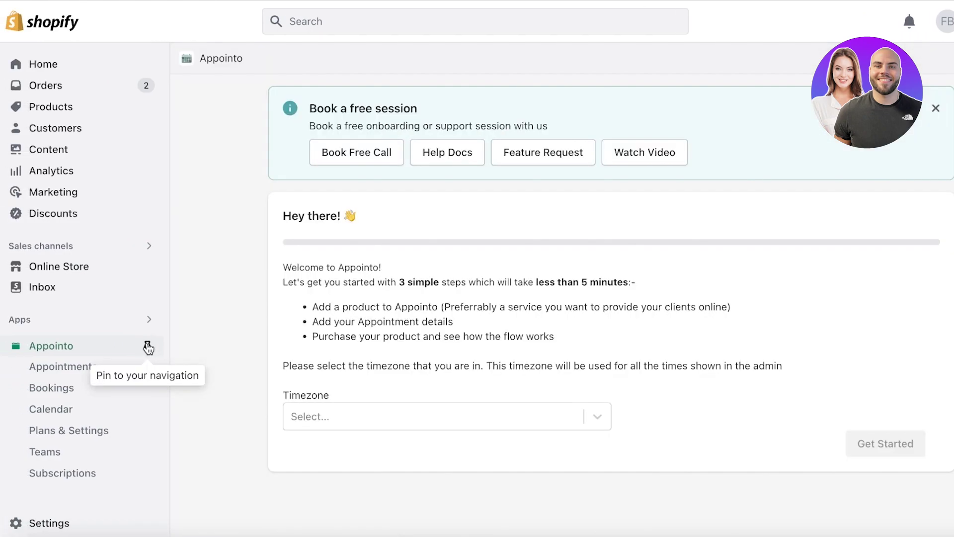
# Step: Pin Appointo to the navigation and set its timezone to Pacific Standard Time (PST)
pyautogui.click(151, 345)
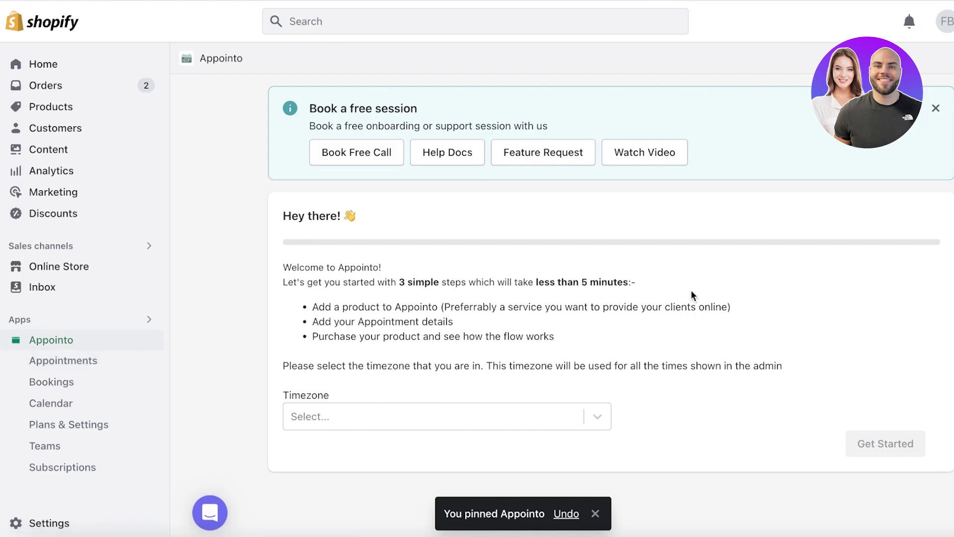
pyautogui.click(934, 109)
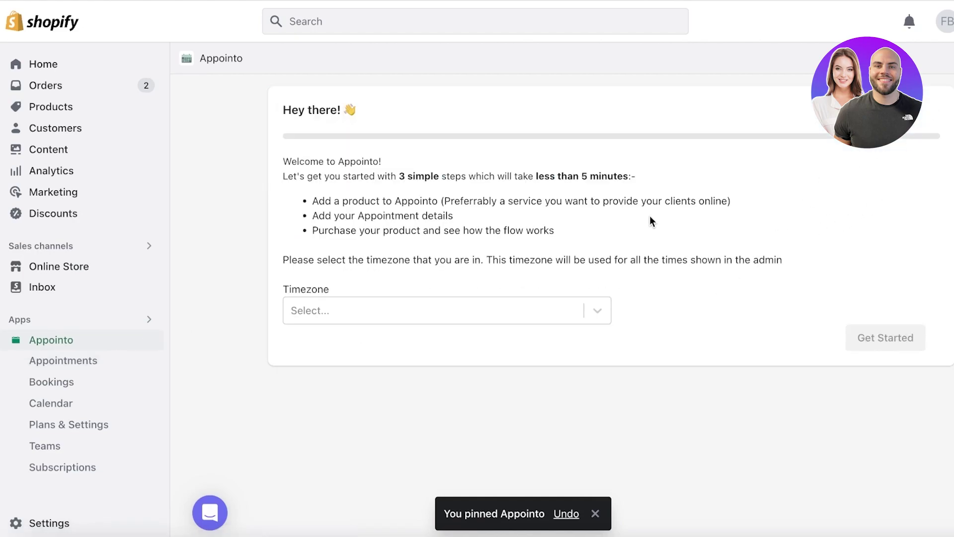
pyautogui.click(438, 307)
pyautogui.click(399, 348)
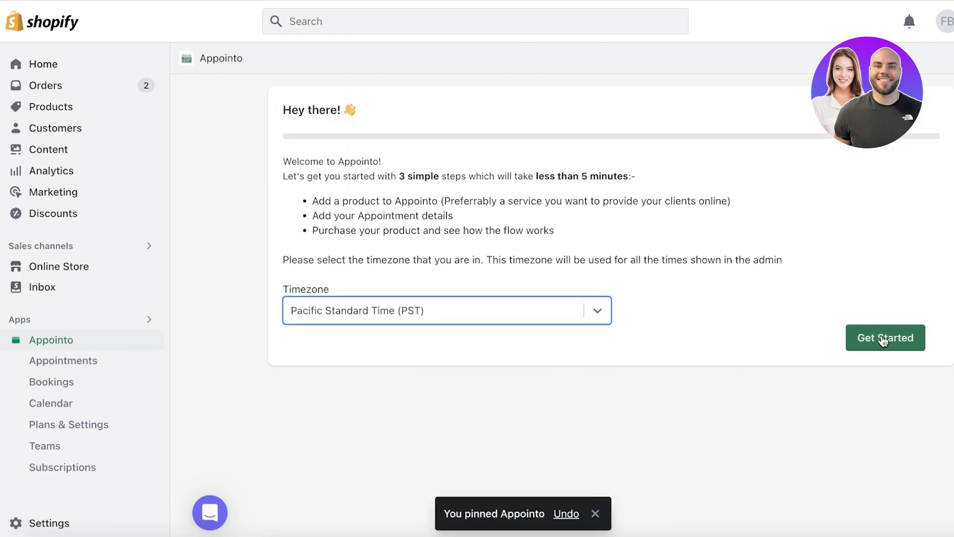
pyautogui.click(882, 338)
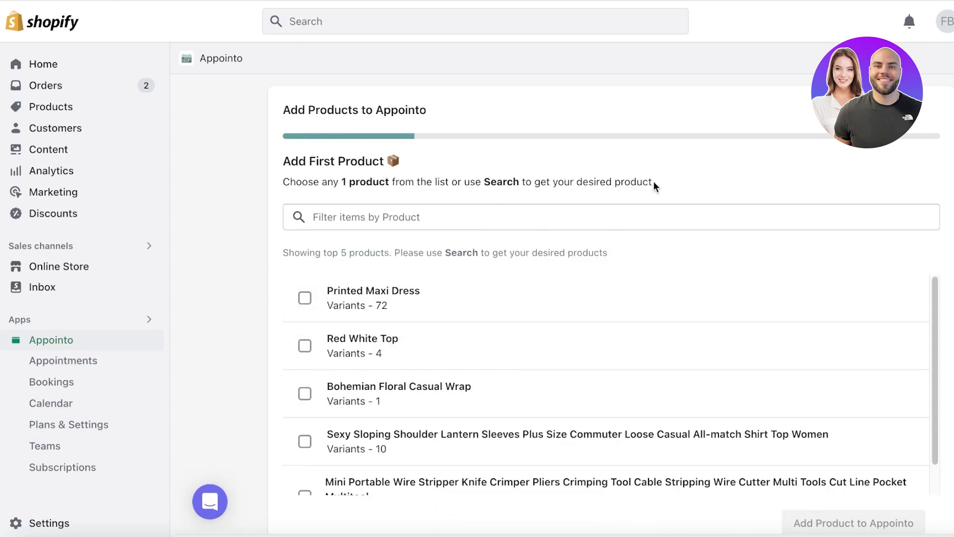
# Step: Look through Appointo's Appointments and Bookings sections
pyautogui.scroll(-3, 394, 299)
pyautogui.click(86, 361)
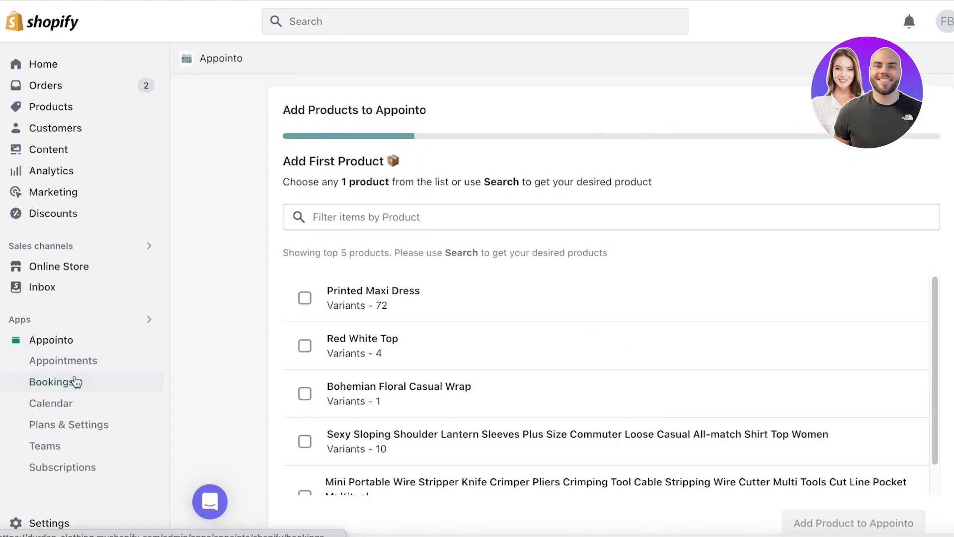
pyautogui.click(76, 382)
# Step: Start a new product titled 'Custom Style Service'
pyautogui.click(98, 108)
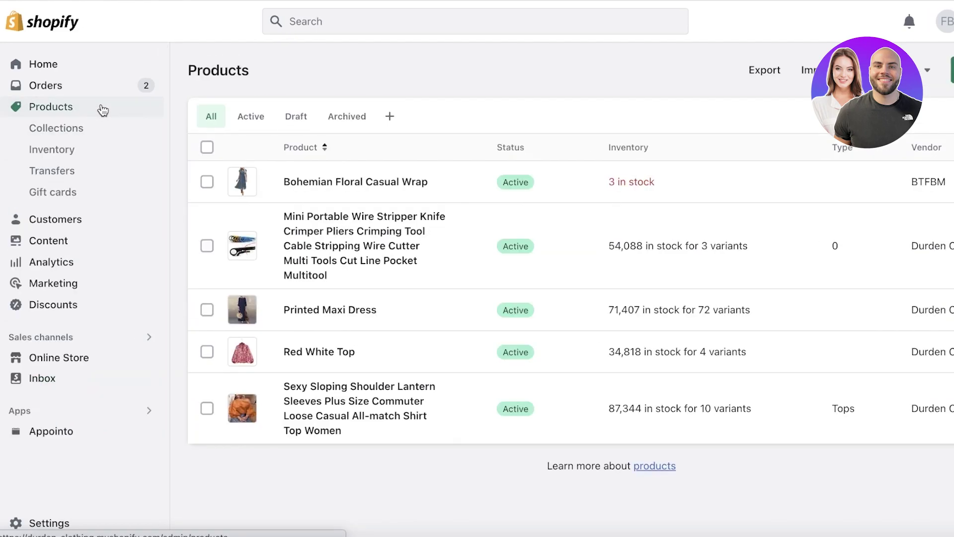
pyautogui.click(941, 77)
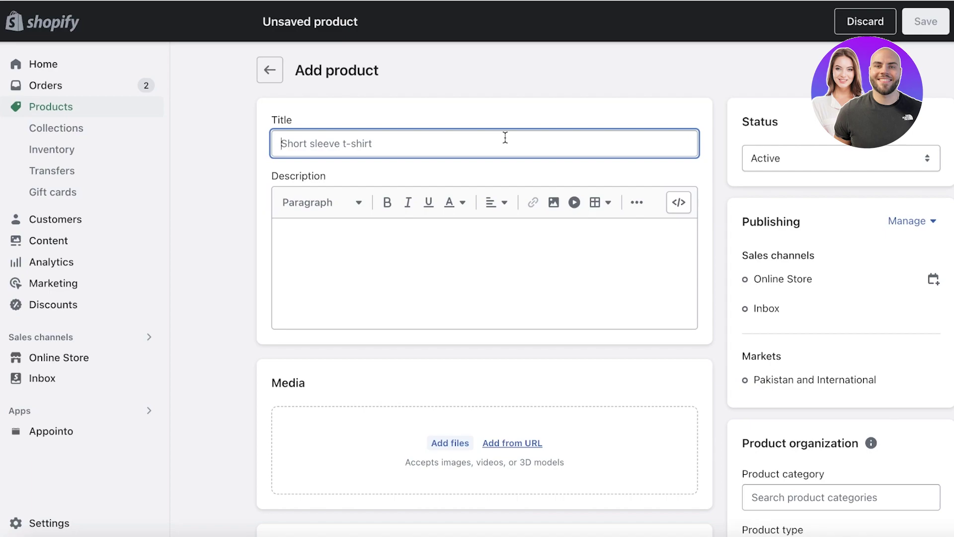
pyautogui.write('Custom Style Service')
pyautogui.click(541, 262)
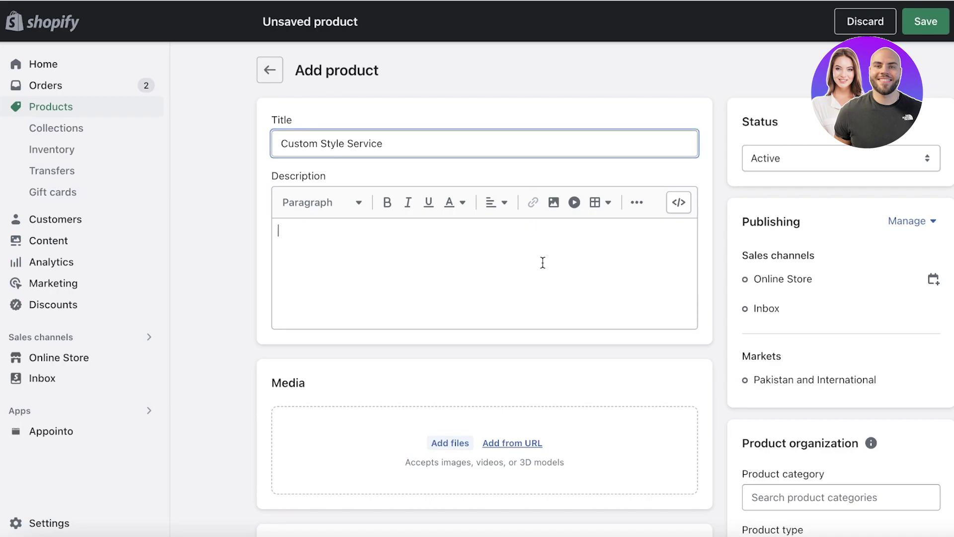
pyautogui.scroll(-8, 447, 324)
pyautogui.scroll(1, 443, 284)
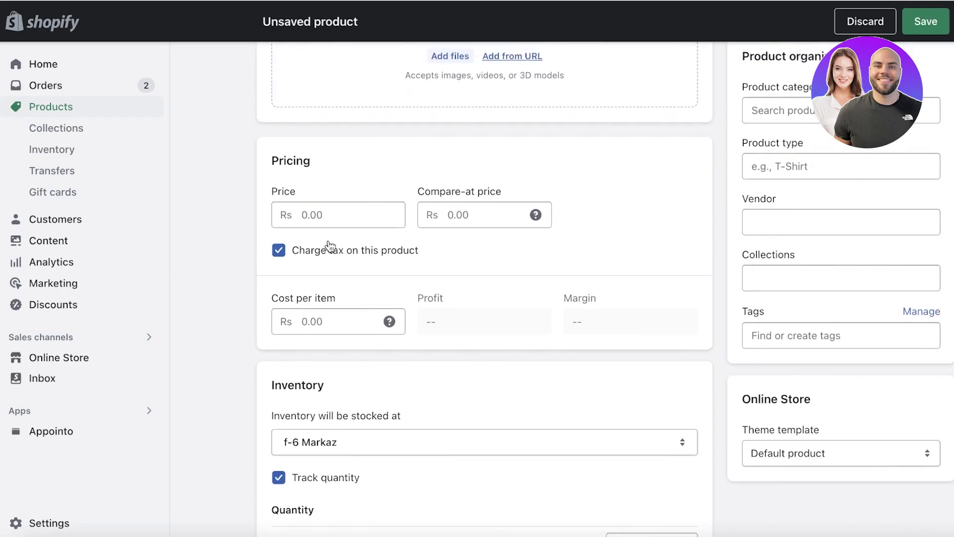
# Step: Set the product price to 100.00
pyautogui.click(362, 222)
pyautogui.write('100')
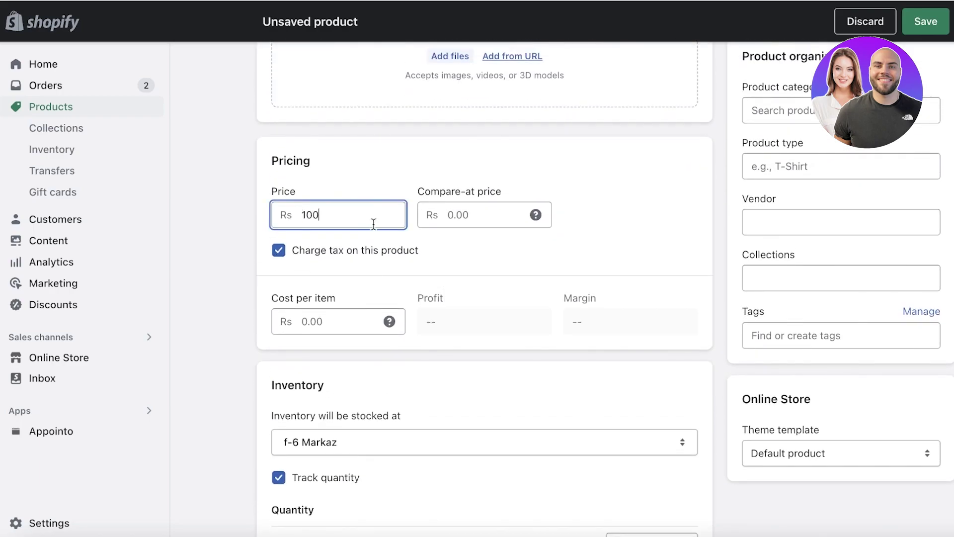
pyautogui.click(604, 198)
pyautogui.scroll(3, 605, 204)
pyautogui.scroll(-8, 604, 204)
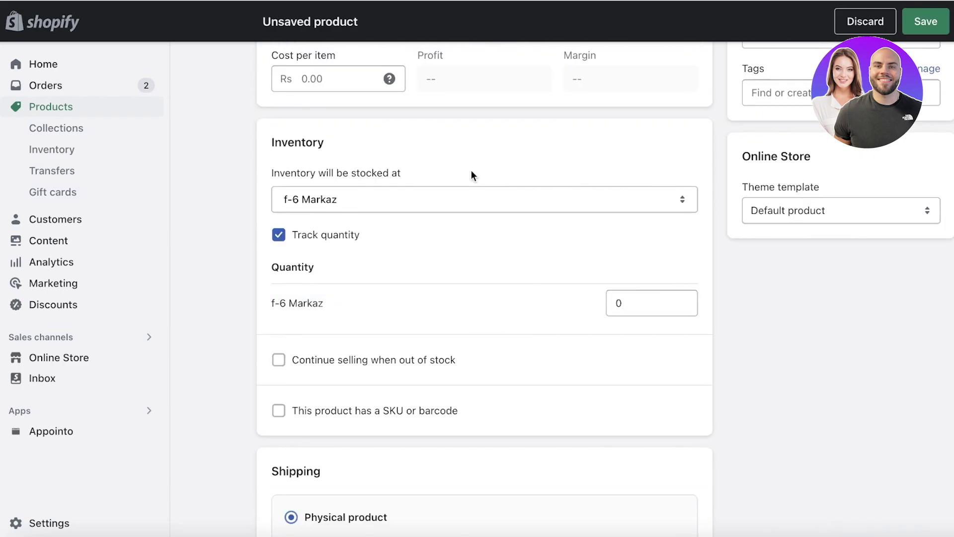
pyautogui.scroll(-7, 467, 214)
pyautogui.scroll(3, 464, 253)
pyautogui.scroll(-5, 451, 277)
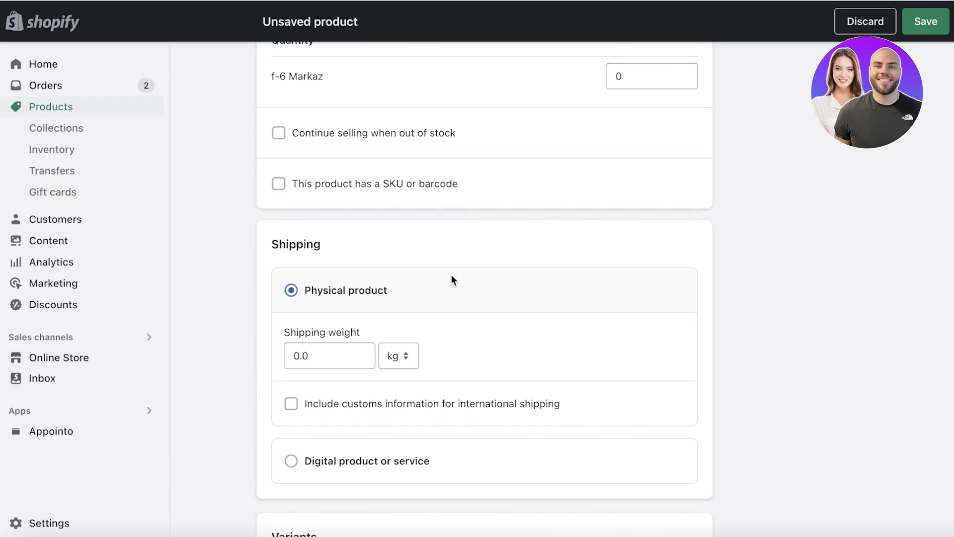
# Step: Mark it as a digital product or service with no variant options
pyautogui.click(438, 266)
pyautogui.scroll(3, 409, 256)
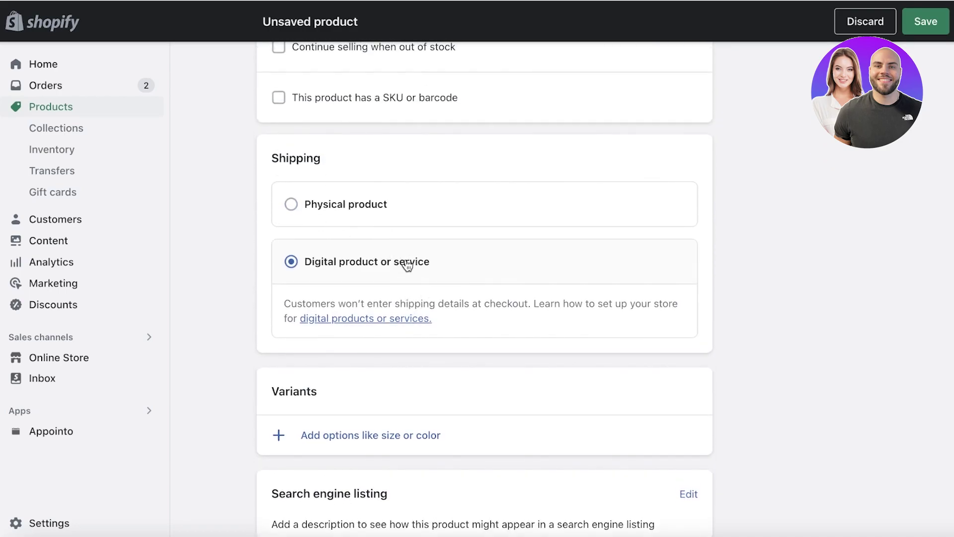
pyautogui.scroll(-4, 321, 303)
pyautogui.click(386, 275)
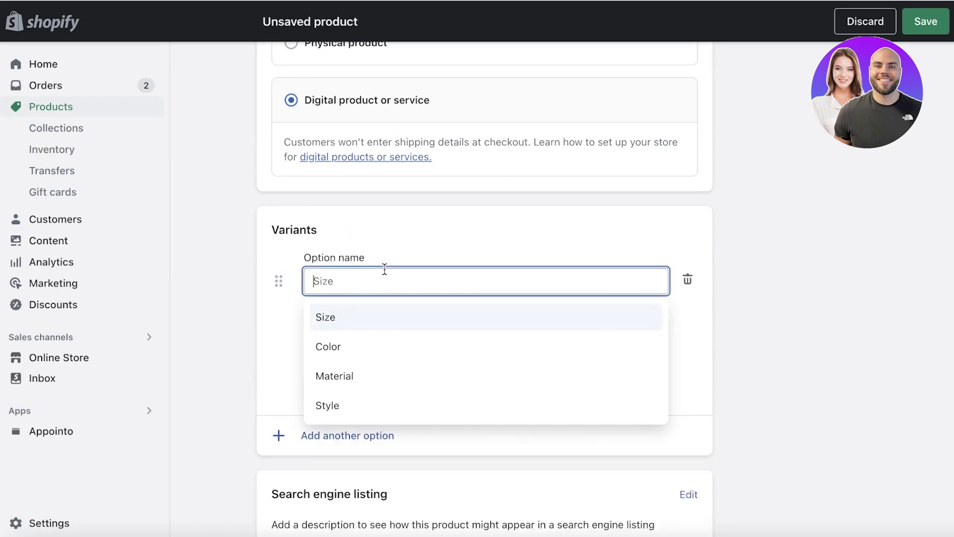
pyautogui.click(810, 278)
pyautogui.click(688, 278)
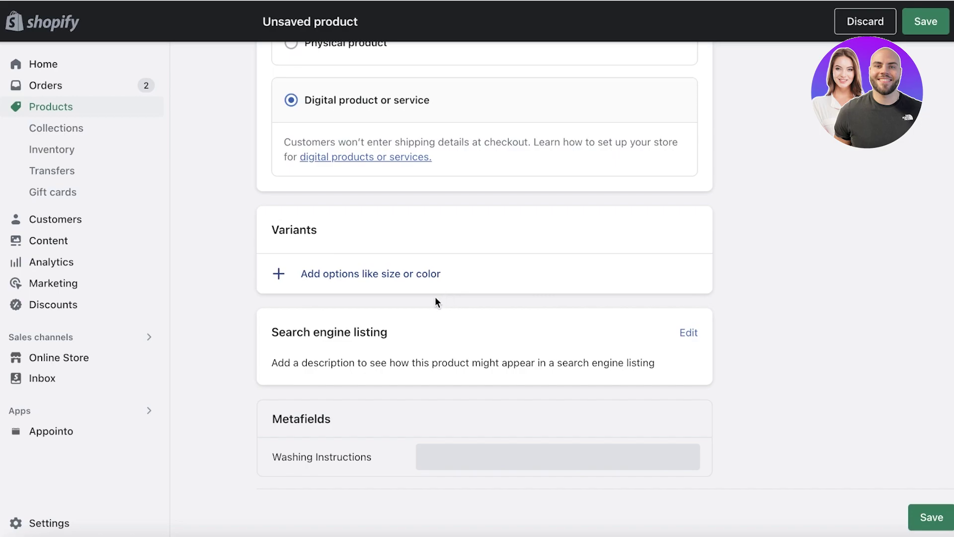
pyautogui.scroll(10, 823, 291)
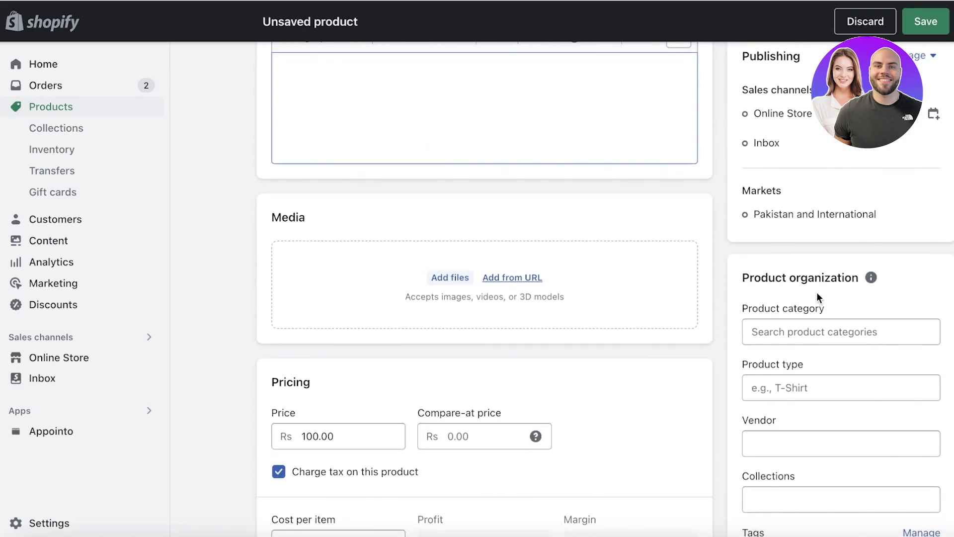
pyautogui.scroll(-10, 816, 293)
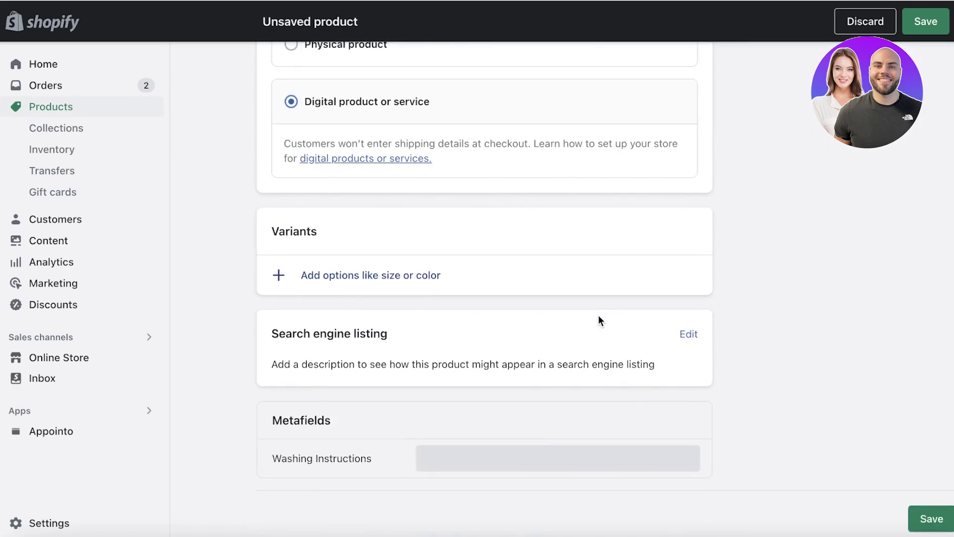
pyautogui.scroll(15, 599, 321)
# Step: Keep the status Active and save the Custom Style Service product
pyautogui.click(765, 159)
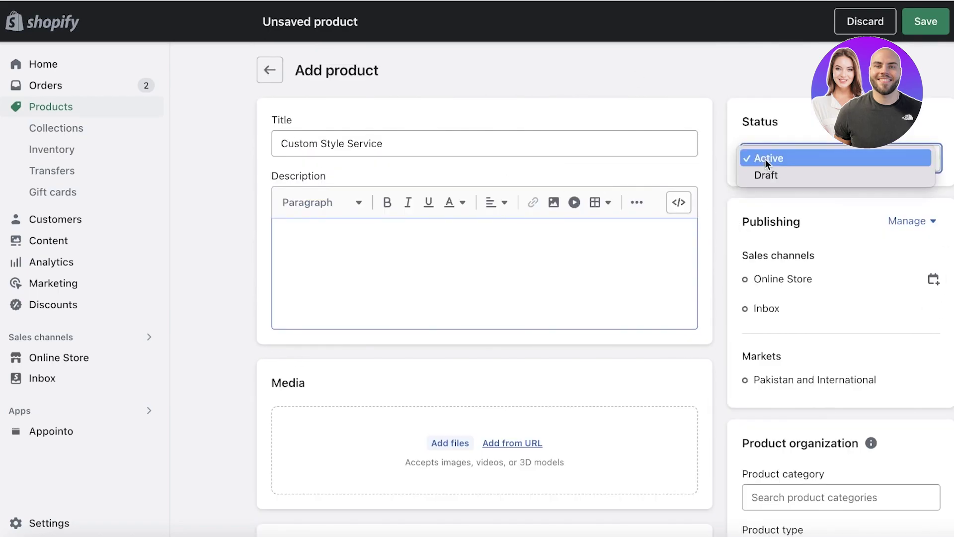
pyautogui.click(764, 159)
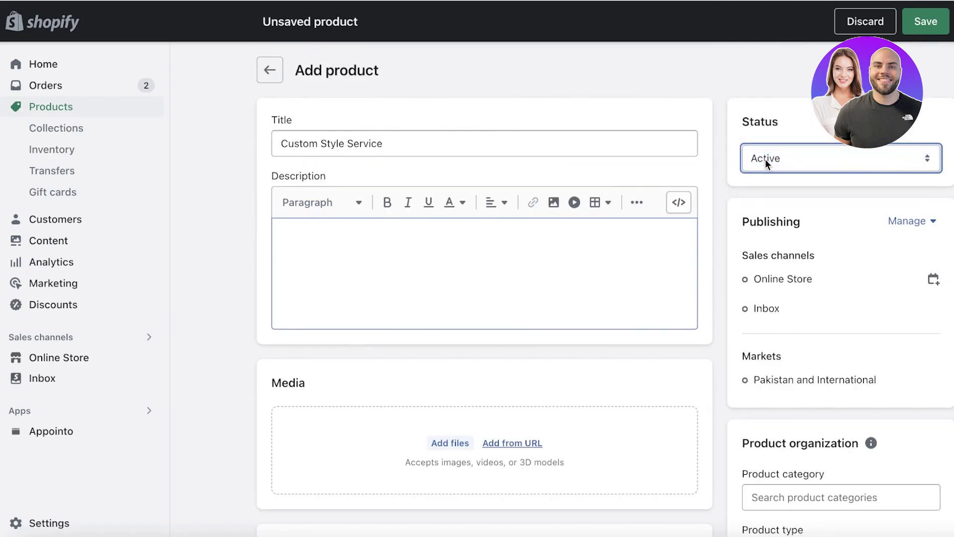
pyautogui.click(768, 98)
pyautogui.click(920, 22)
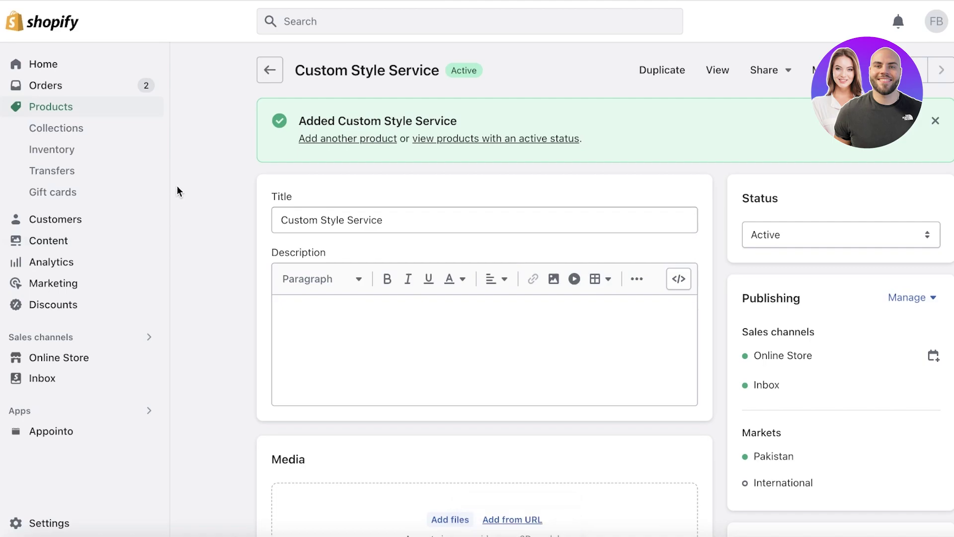
# Step: Open Appointo and look at its Appointments, Bookings and Calendar pages
pyautogui.click(67, 437)
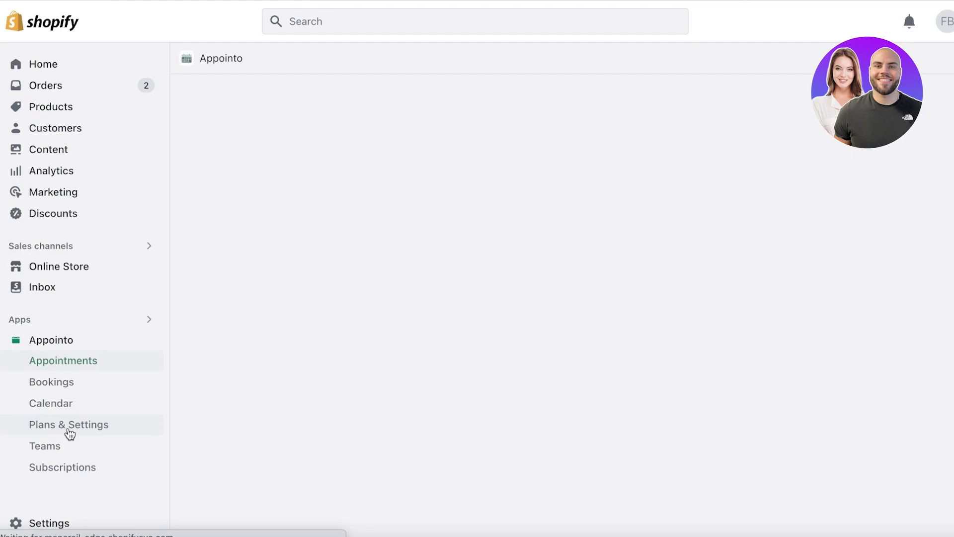
pyautogui.scroll(-1, 254, 321)
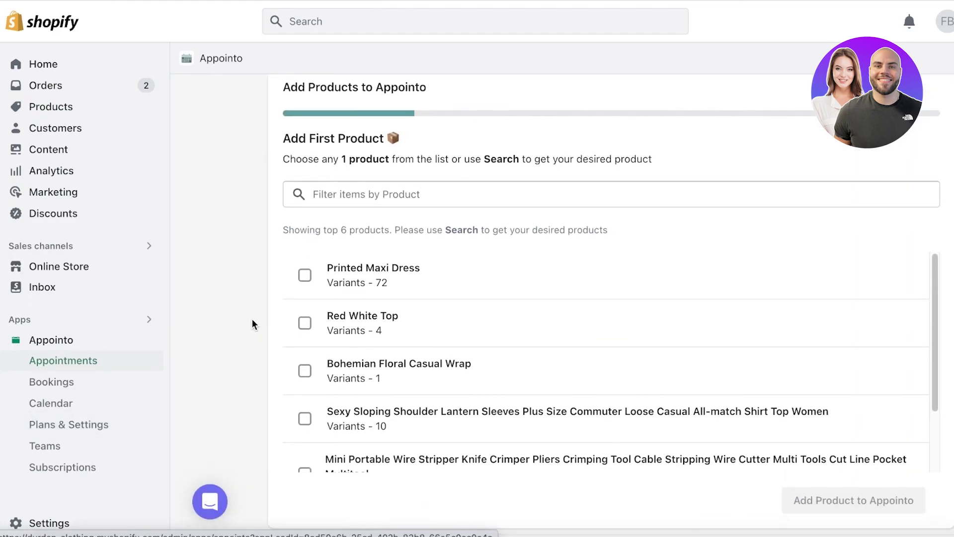
pyautogui.click(87, 367)
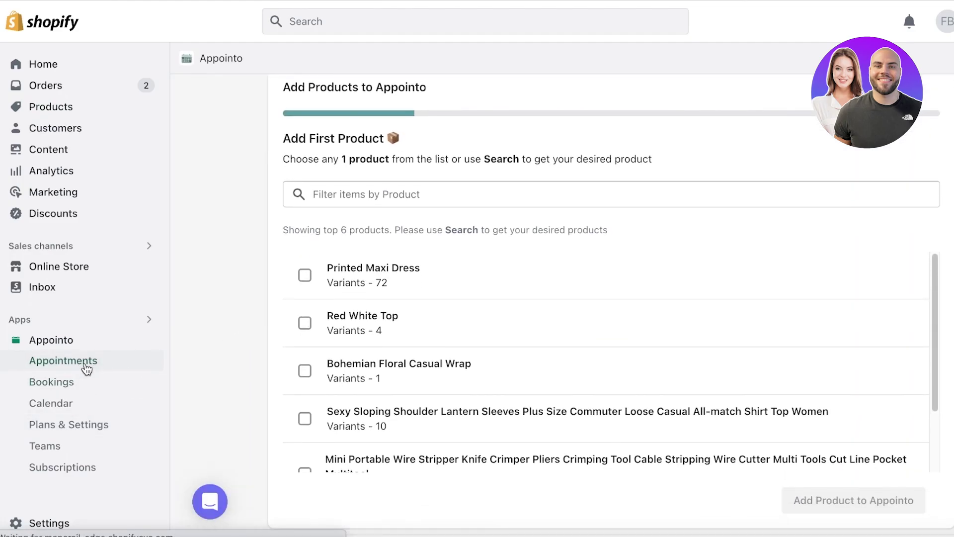
pyautogui.click(79, 383)
pyautogui.click(85, 406)
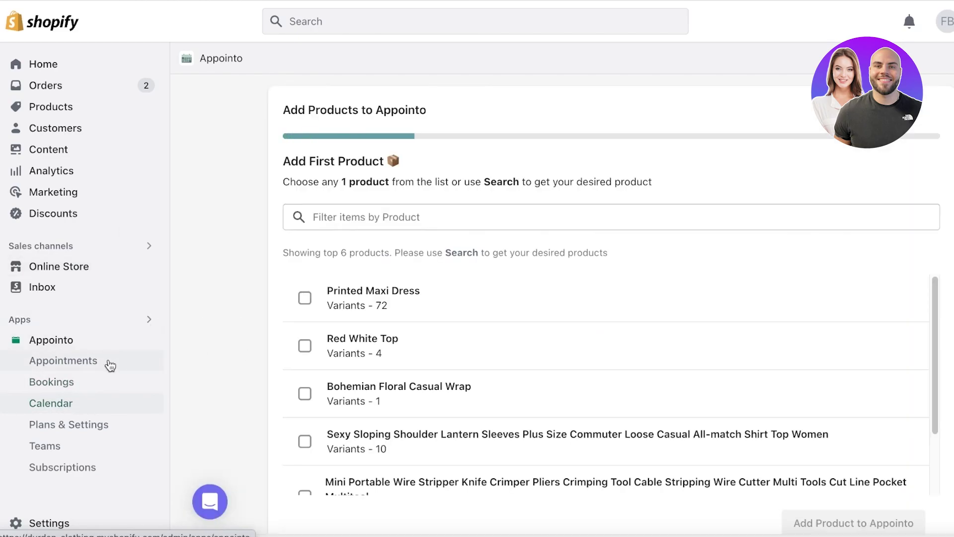
# Step: Tick Custom Style Service in Appointo's product list
pyautogui.scroll(-1, 470, 331)
pyautogui.scroll(-3, 471, 331)
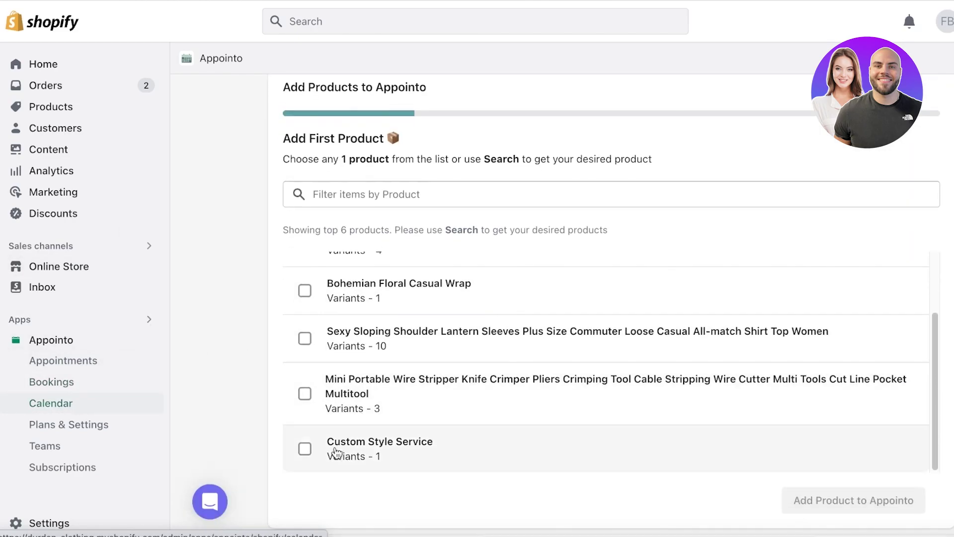
pyautogui.click(307, 451)
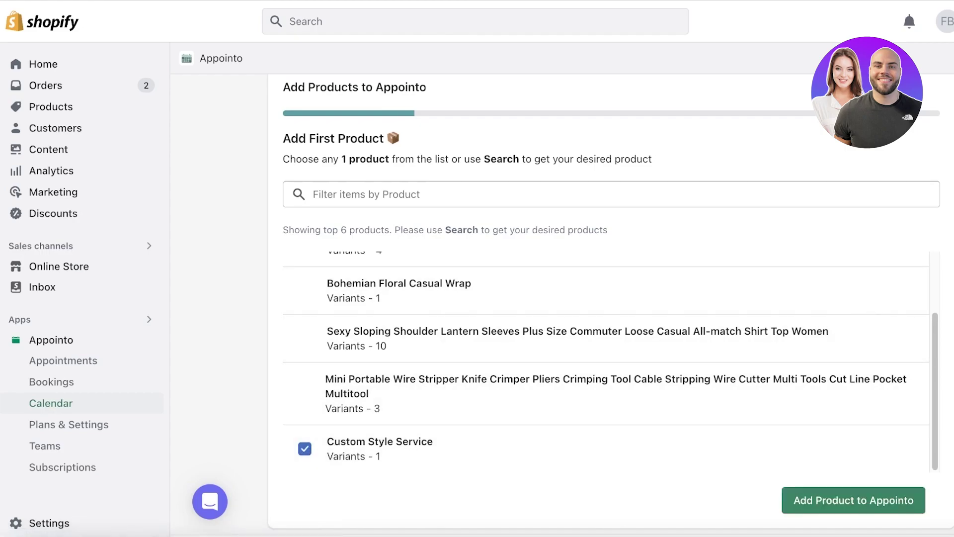
# Step: Add Custom Style Service to Appointo and set its duration to 1 hour 0 min
pyautogui.click(883, 502)
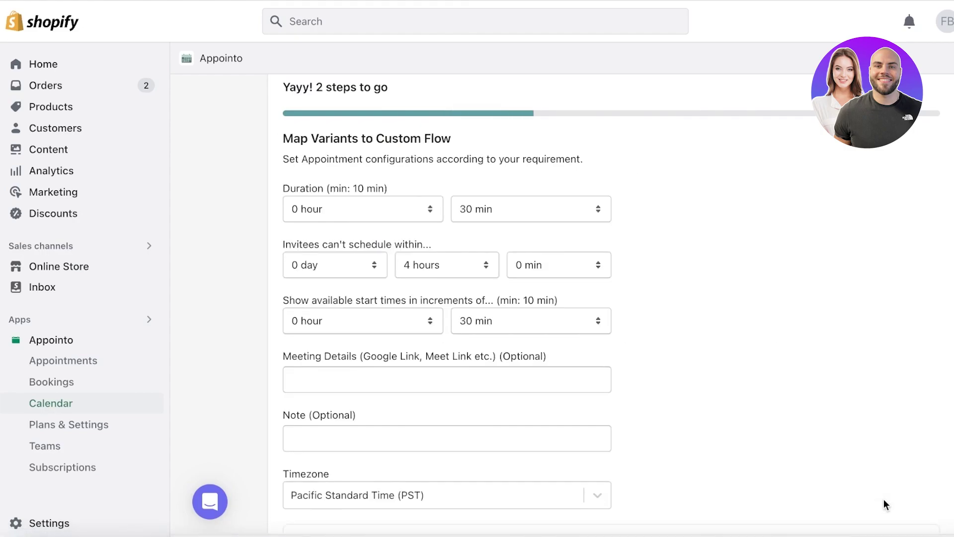
pyautogui.click(401, 229)
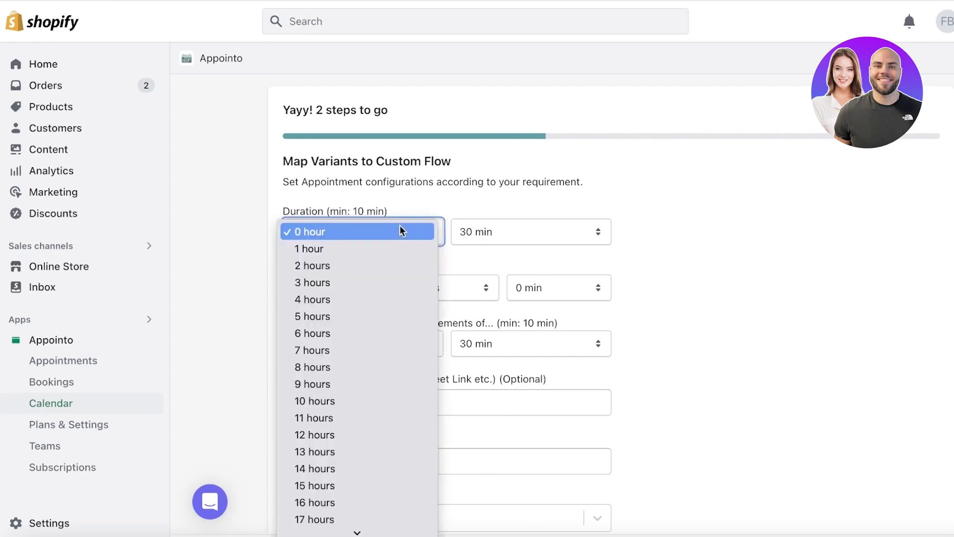
pyautogui.click(505, 209)
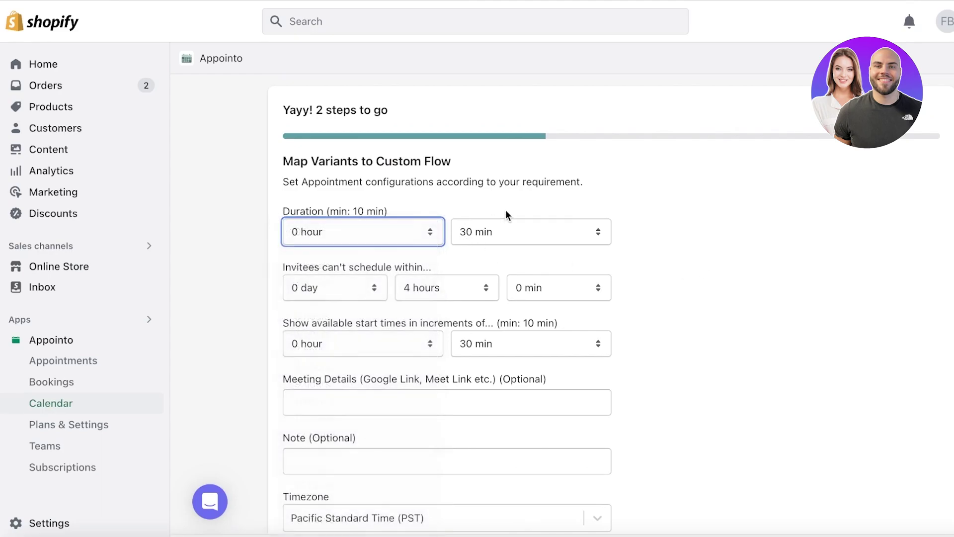
pyautogui.click(398, 232)
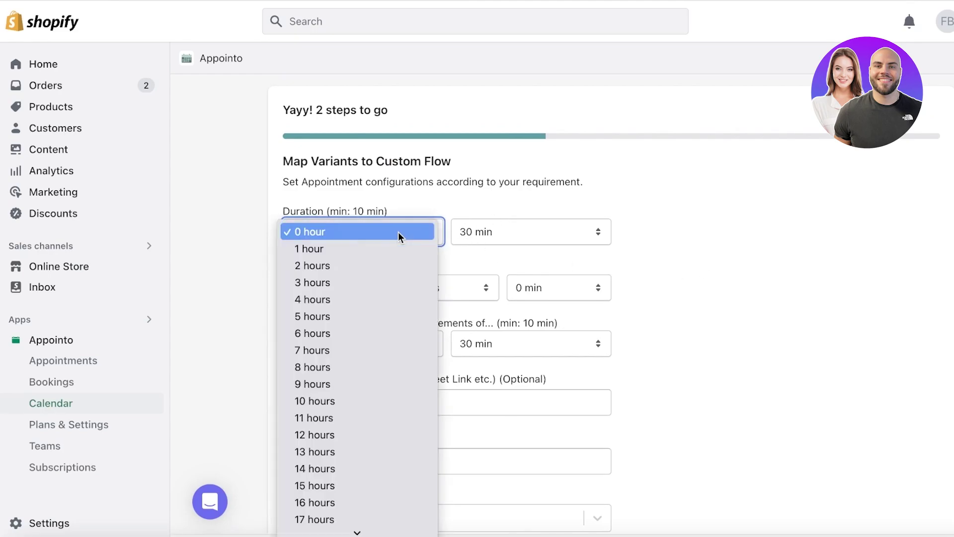
pyautogui.click(345, 248)
pyautogui.click(490, 232)
pyautogui.scroll(5, 490, 130)
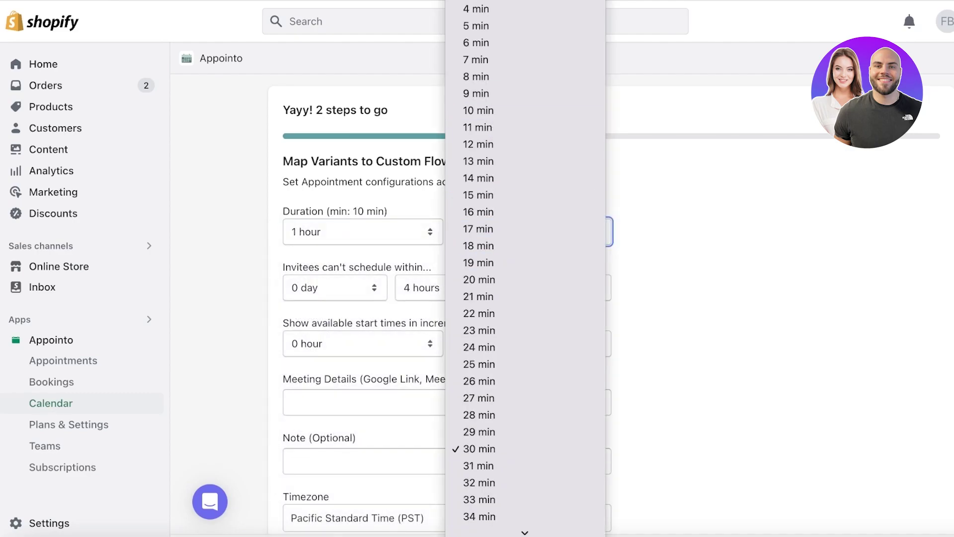
pyautogui.scroll(2, 490, 130)
pyautogui.click(477, 8)
pyautogui.scroll(-2, 363, 218)
# Step: Block bookings within 0 day 12 hours of the appointment
pyautogui.click(356, 210)
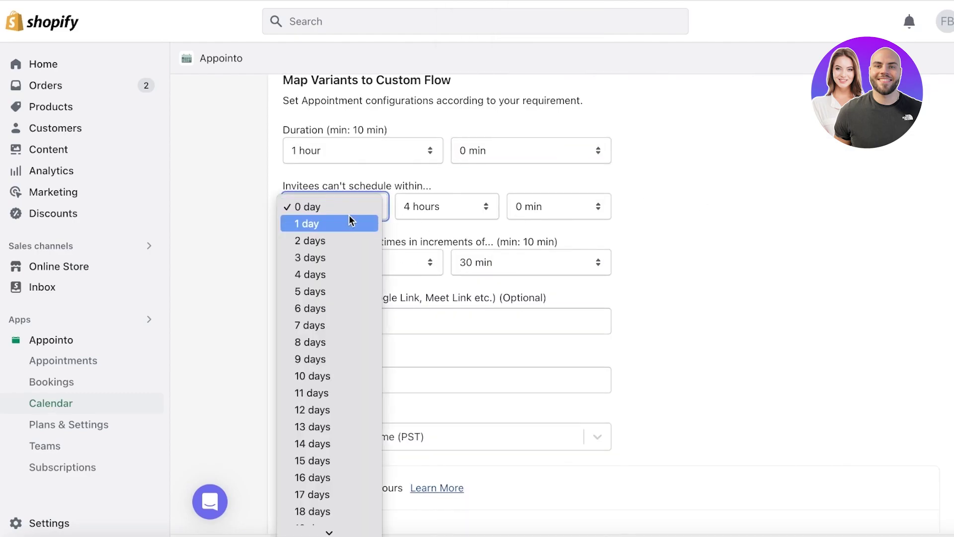
pyautogui.click(332, 240)
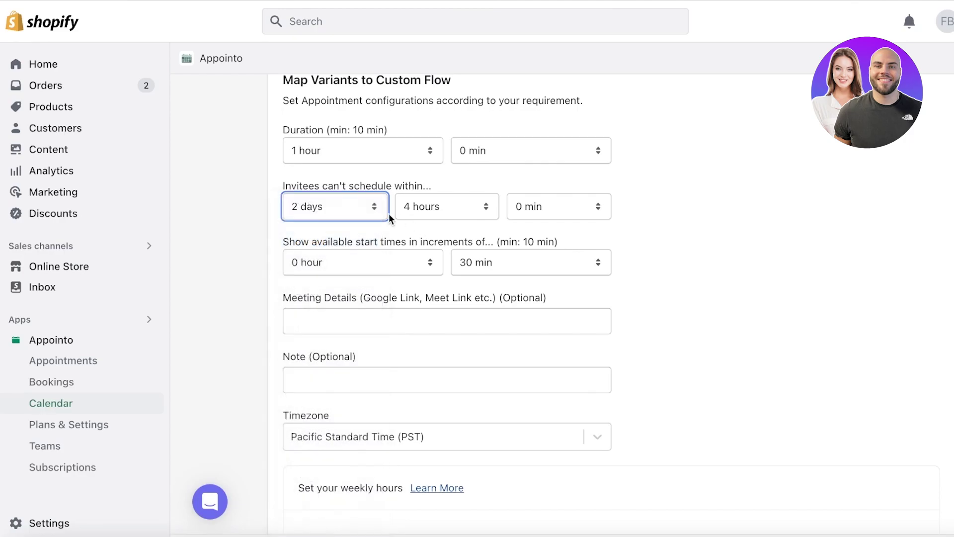
pyautogui.click(362, 213)
pyautogui.click(331, 194)
pyautogui.click(416, 210)
pyautogui.click(432, 144)
pyautogui.click(335, 207)
pyautogui.click(318, 189)
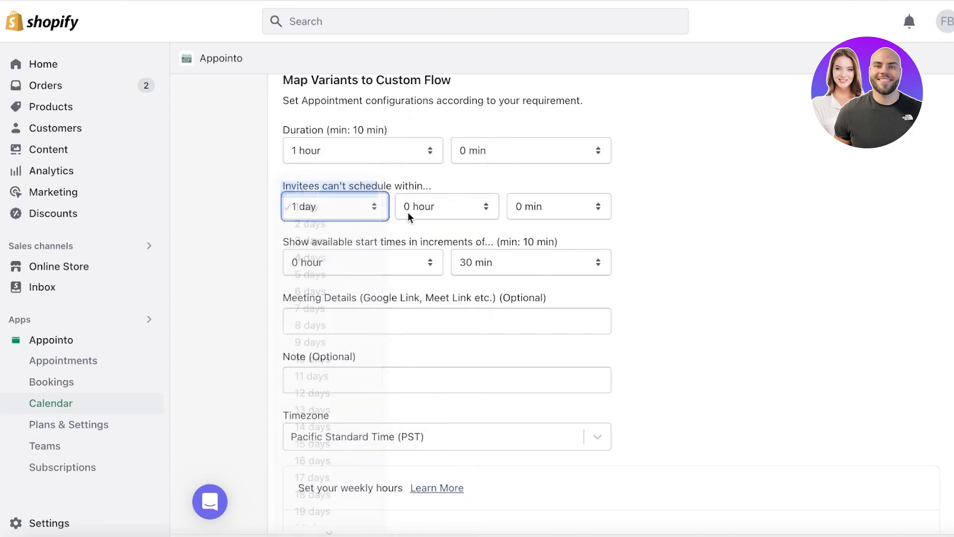
pyautogui.click(407, 211)
pyautogui.scroll(-2, 412, 497)
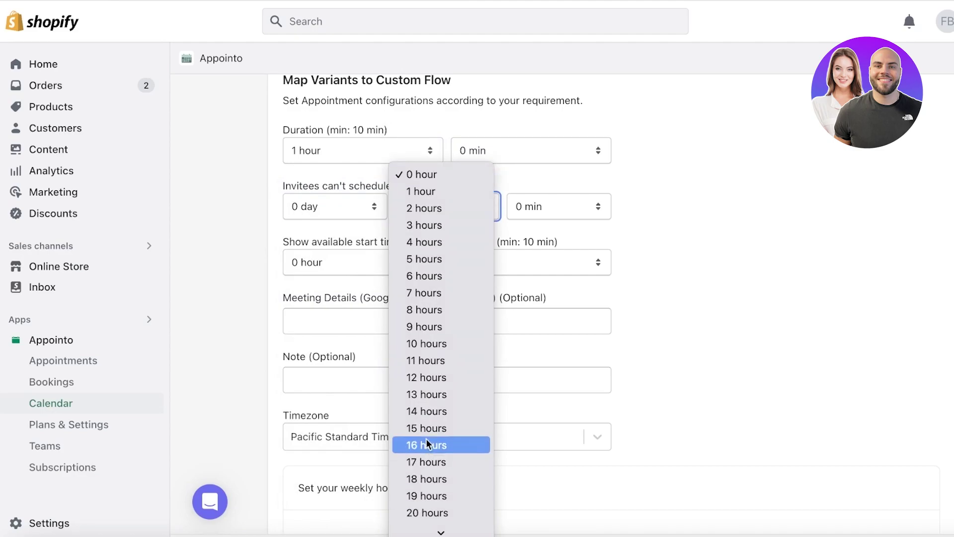
pyautogui.scroll(-2, 427, 448)
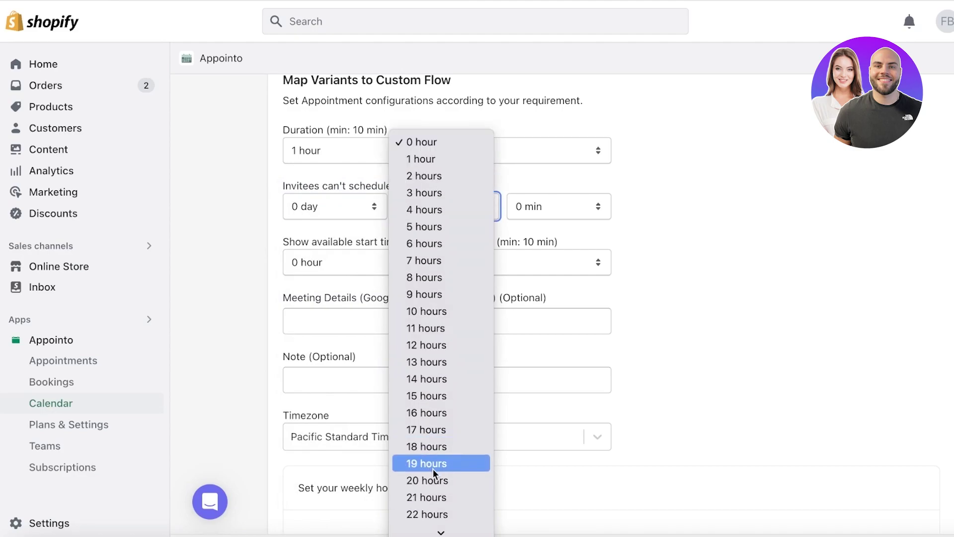
pyautogui.click(433, 345)
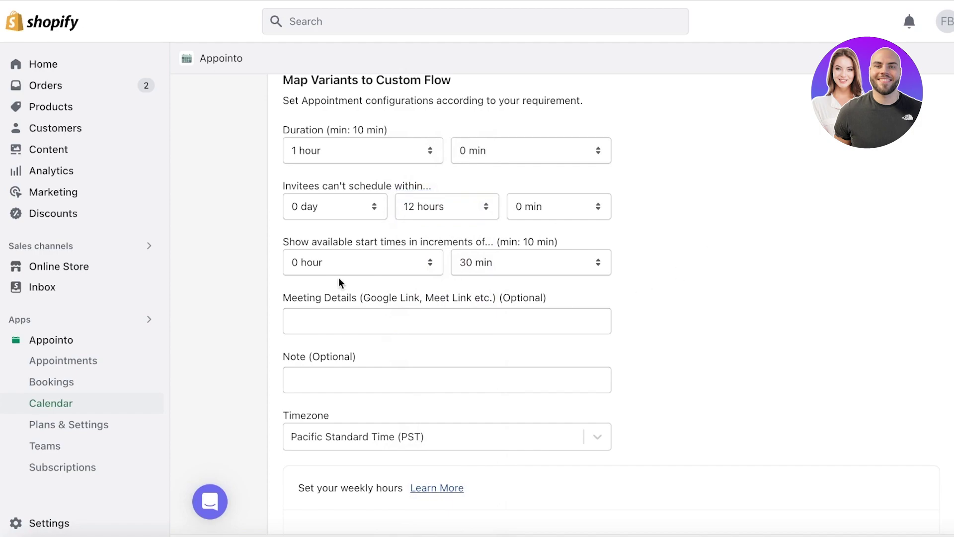
# Step: Set start-time increments to 0 hour 15 min
pyautogui.click(349, 269)
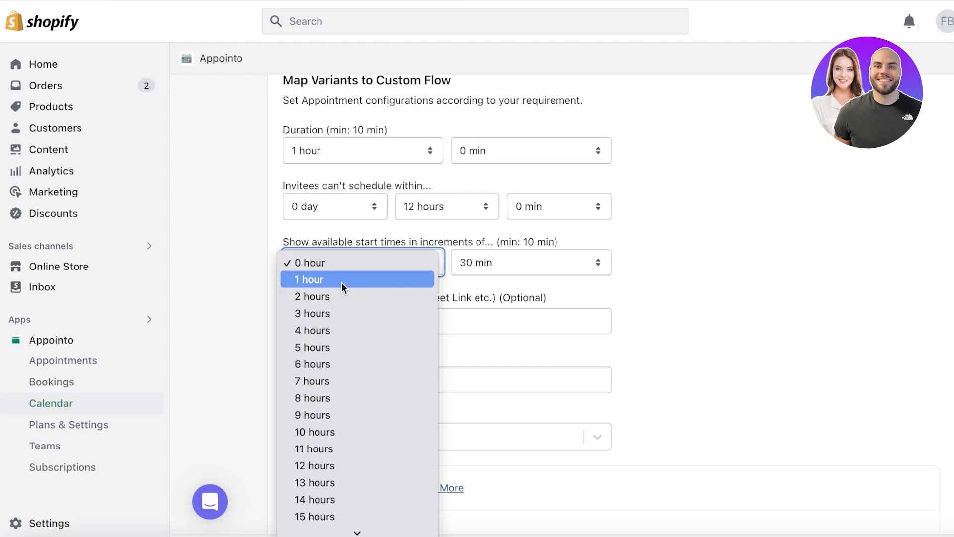
pyautogui.click(403, 256)
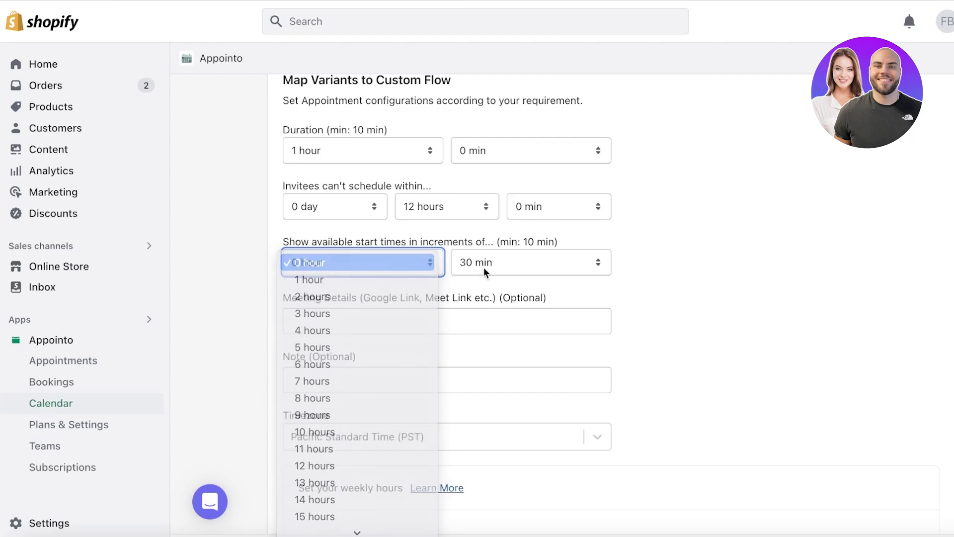
pyautogui.click(484, 267)
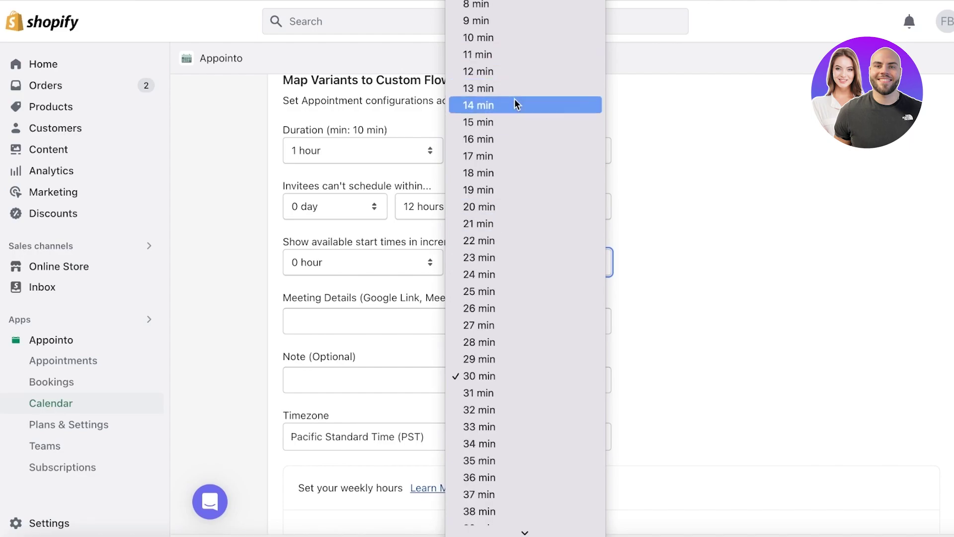
pyautogui.click(517, 118)
pyautogui.click(652, 237)
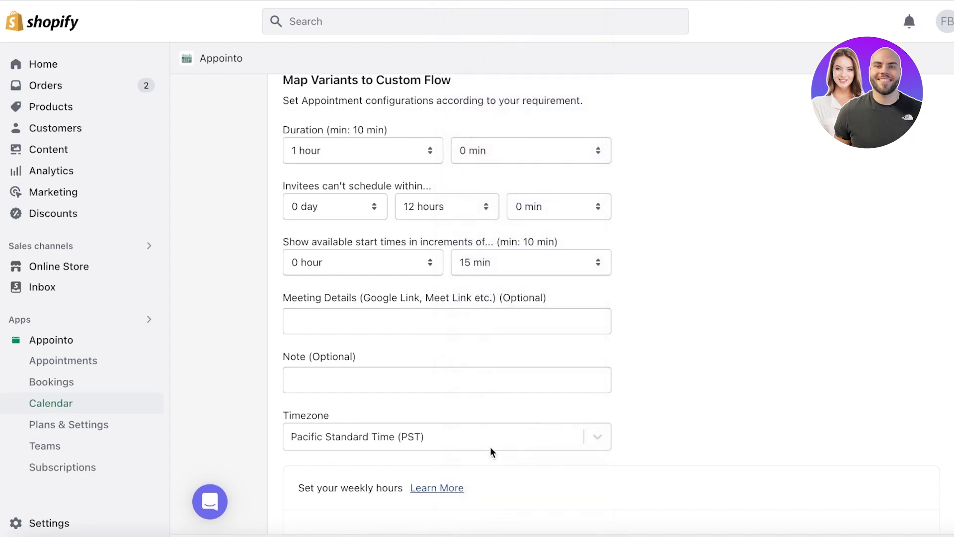
# Step: Enter 'In Store' as the meeting details
pyautogui.click(328, 327)
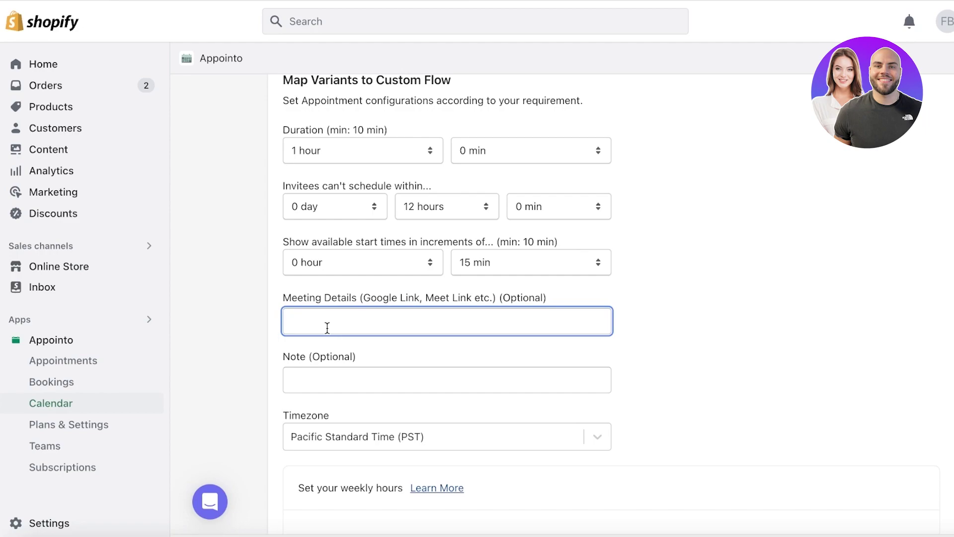
pyautogui.write('In Store')
pyautogui.click(805, 348)
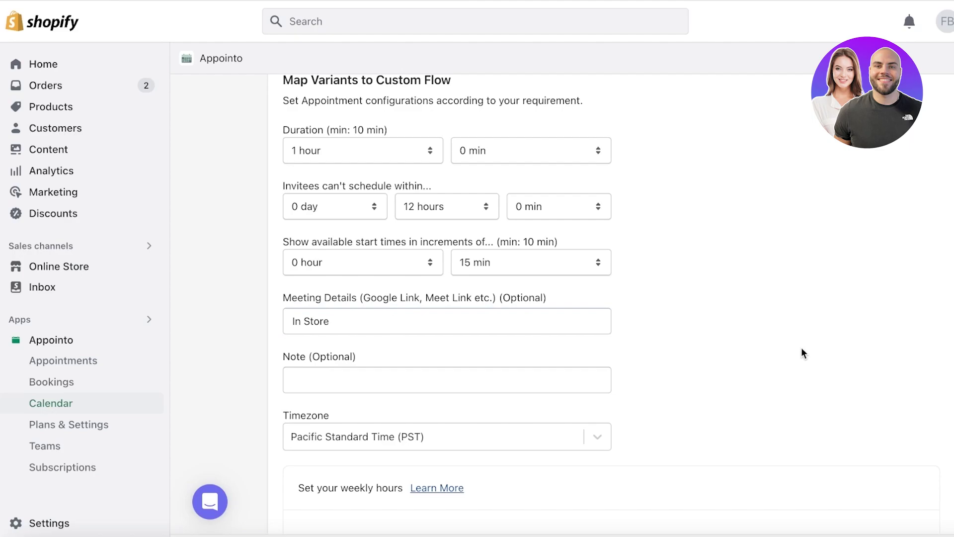
# Step: Scroll through the weekly hours to check the 09:00AM–05:00PM weekday schedule
pyautogui.scroll(-5, 779, 384)
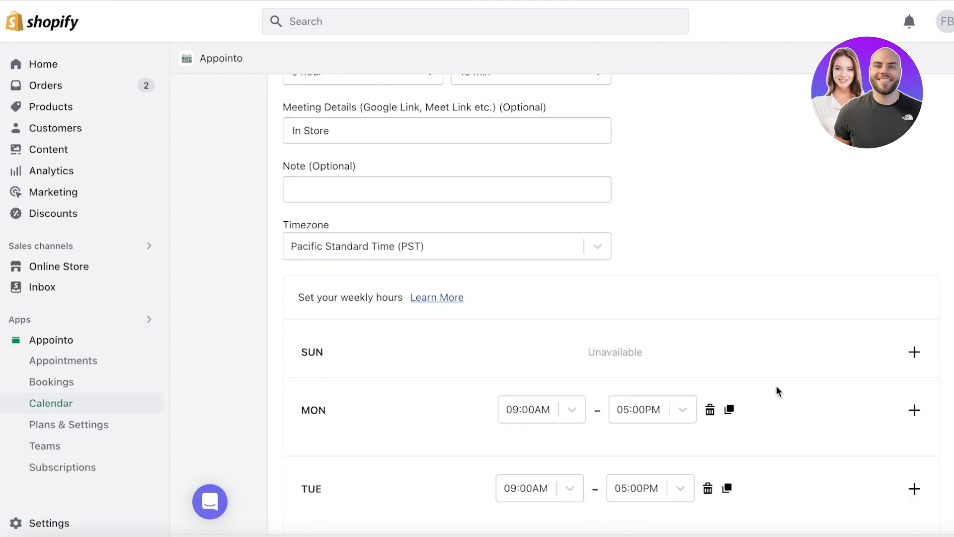
pyautogui.scroll(1, 775, 390)
pyautogui.scroll(-4, 771, 386)
pyautogui.scroll(4, 767, 383)
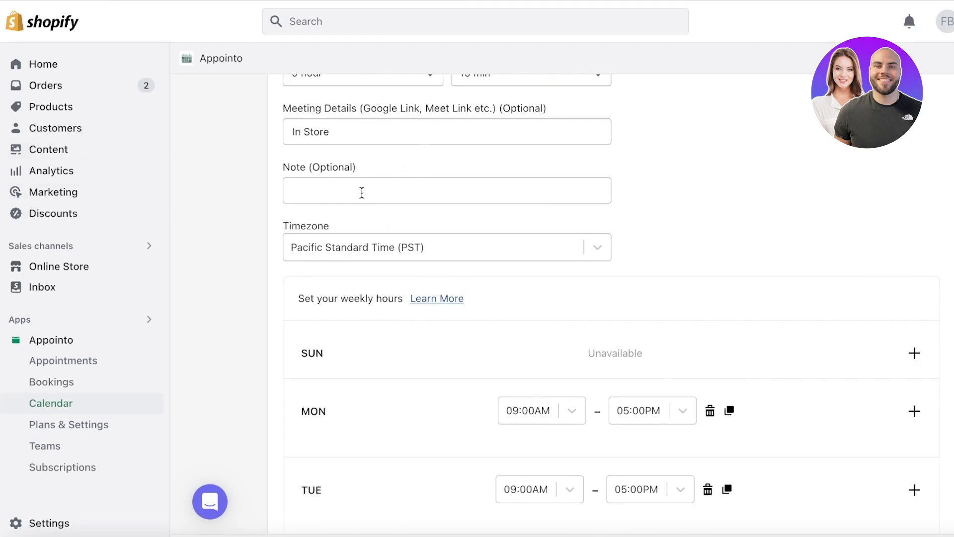
pyautogui.scroll(1, 415, 210)
pyautogui.scroll(-4, 419, 223)
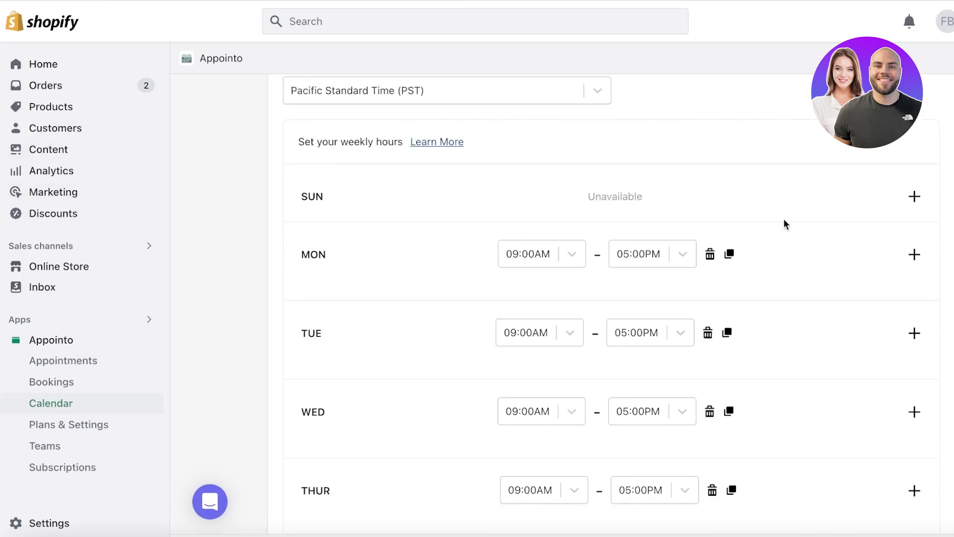
pyautogui.scroll(-1, 810, 213)
pyautogui.scroll(3, 838, 212)
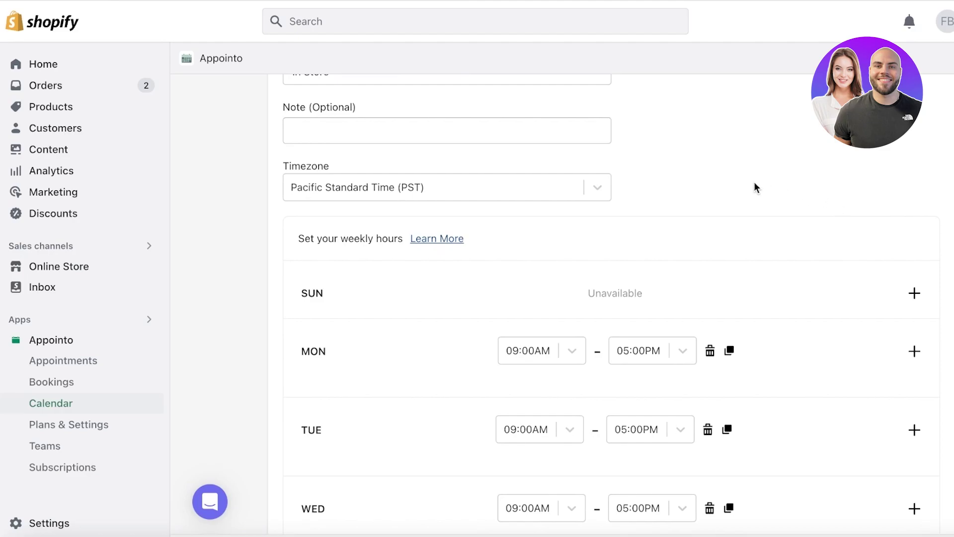
pyautogui.scroll(3, 755, 187)
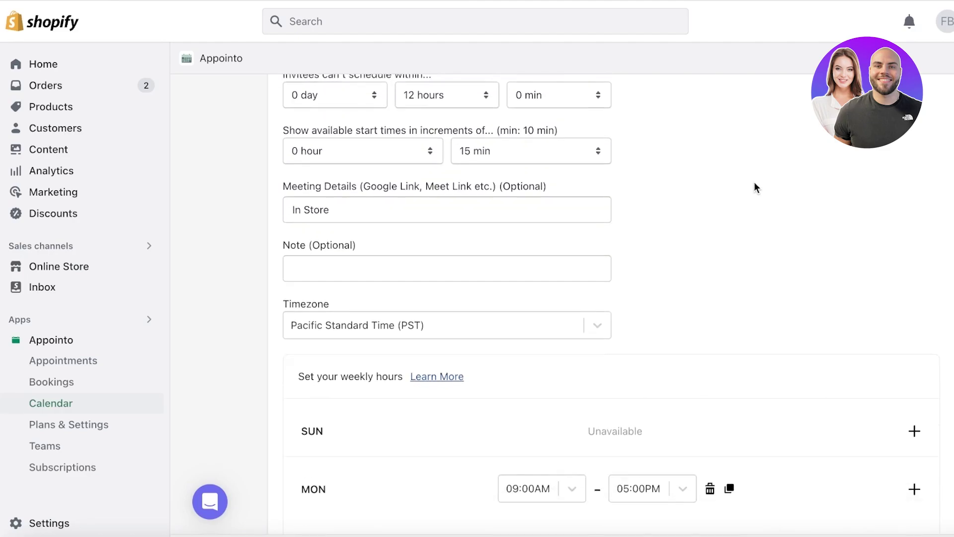
pyautogui.scroll(-9, 755, 187)
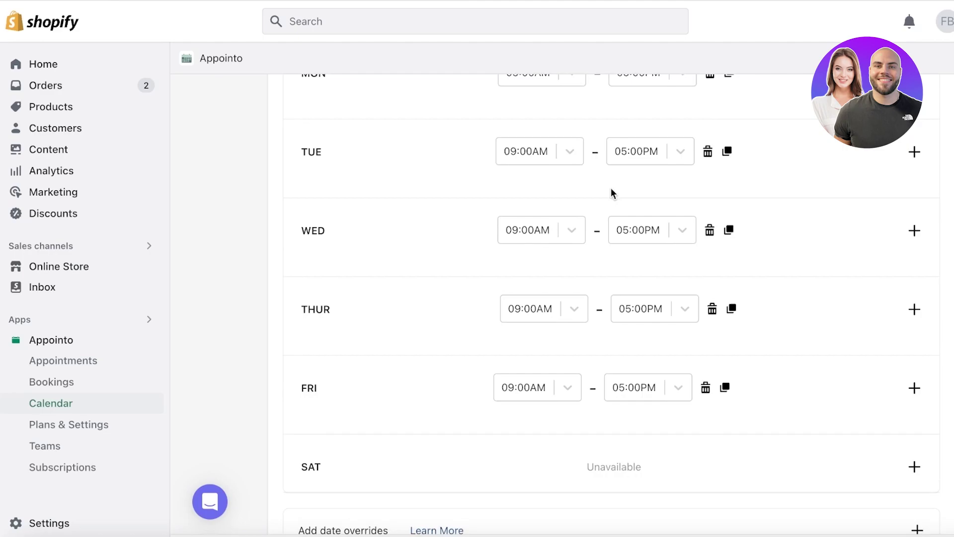
pyautogui.scroll(6, 611, 193)
pyautogui.scroll(-1, 660, 204)
# Step: Remove the working hours for Monday through Friday
pyautogui.click(709, 370)
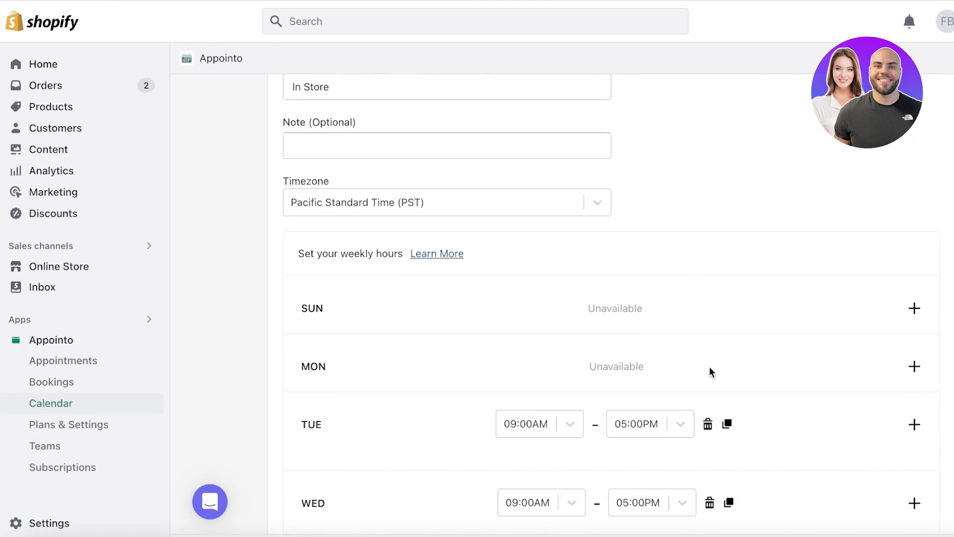
pyautogui.click(707, 423)
pyautogui.scroll(-4, 707, 422)
pyautogui.click(709, 273)
pyautogui.click(703, 411)
pyautogui.click(712, 332)
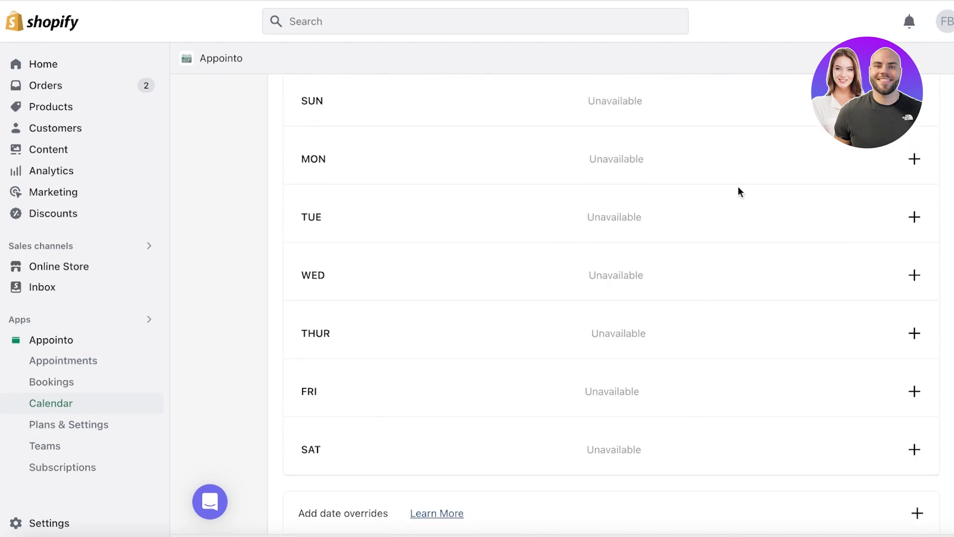
pyautogui.scroll(8, 809, 196)
pyautogui.scroll(-10, 809, 196)
pyautogui.scroll(4, 809, 196)
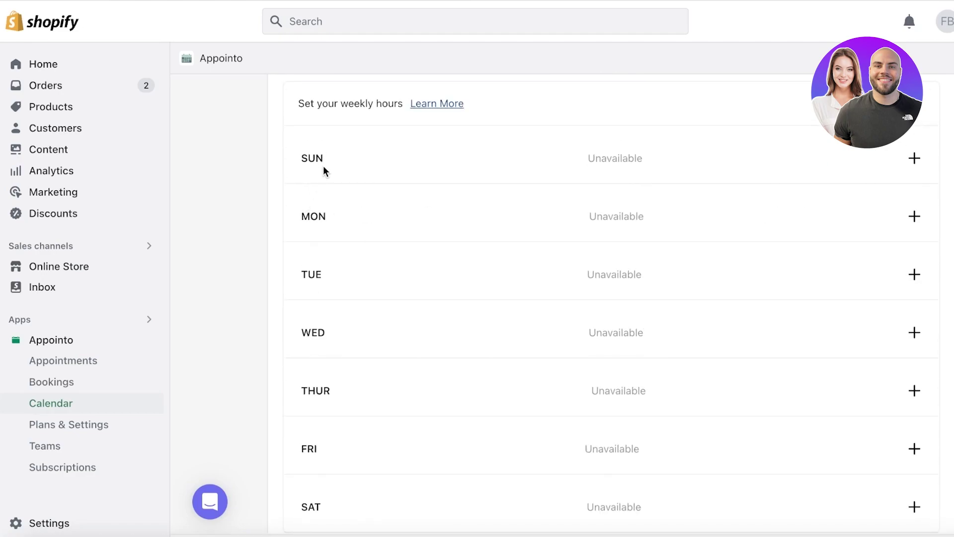
pyautogui.scroll(-3, 336, 396)
pyautogui.scroll(5, 324, 362)
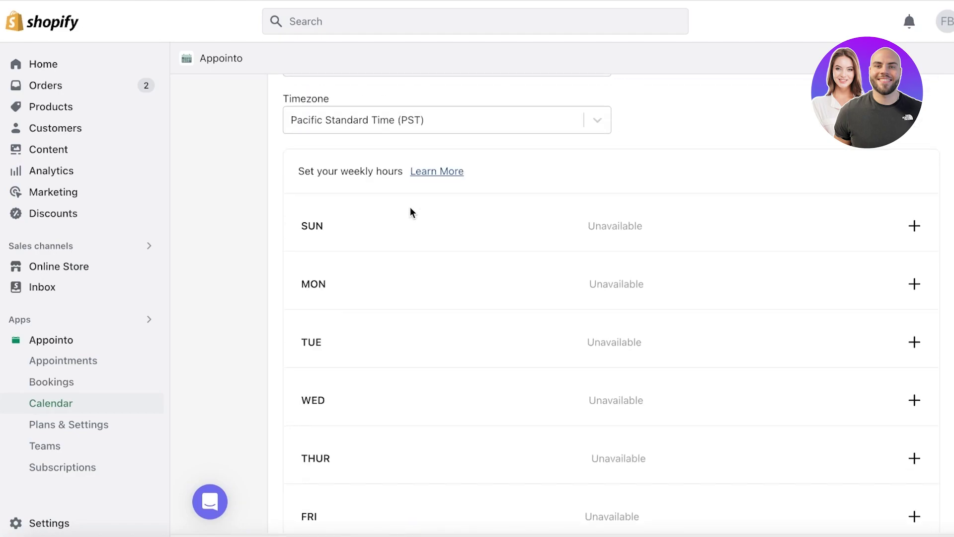
pyautogui.scroll(-1, 713, 217)
# Step: Add a Sunday time slot from 10:00AM to 03:00PM
pyautogui.click(915, 162)
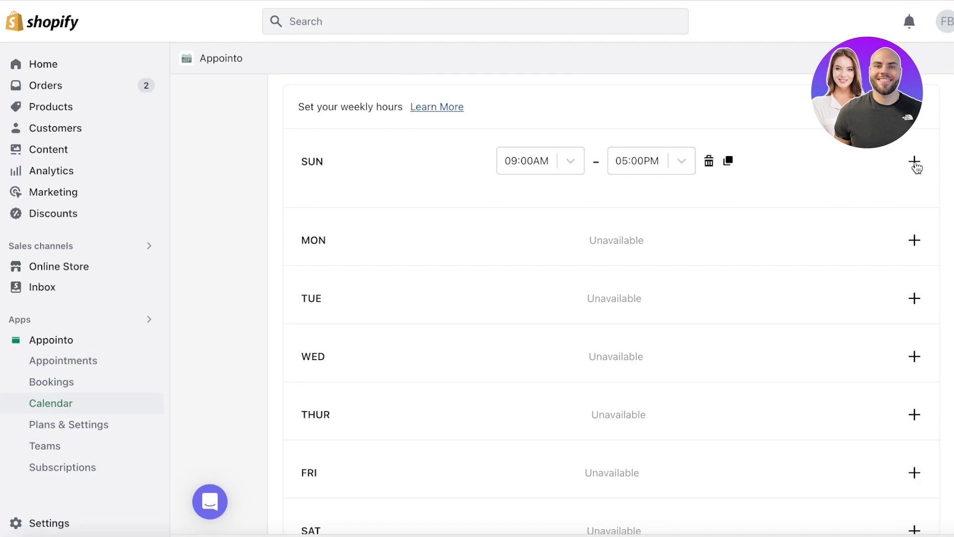
pyautogui.click(570, 162)
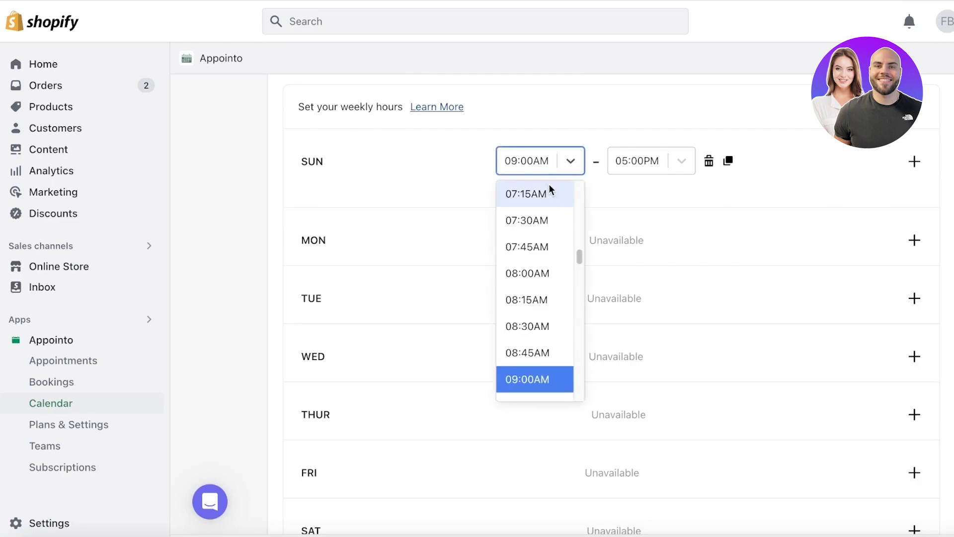
pyautogui.scroll(-2, 551, 285)
pyautogui.scroll(-5, 551, 286)
pyautogui.scroll(2, 536, 223)
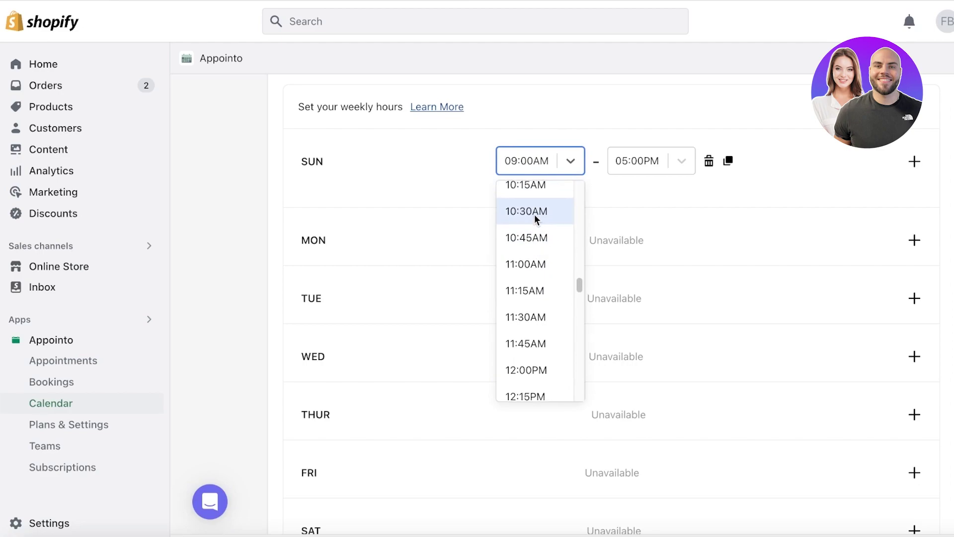
pyautogui.click(539, 191)
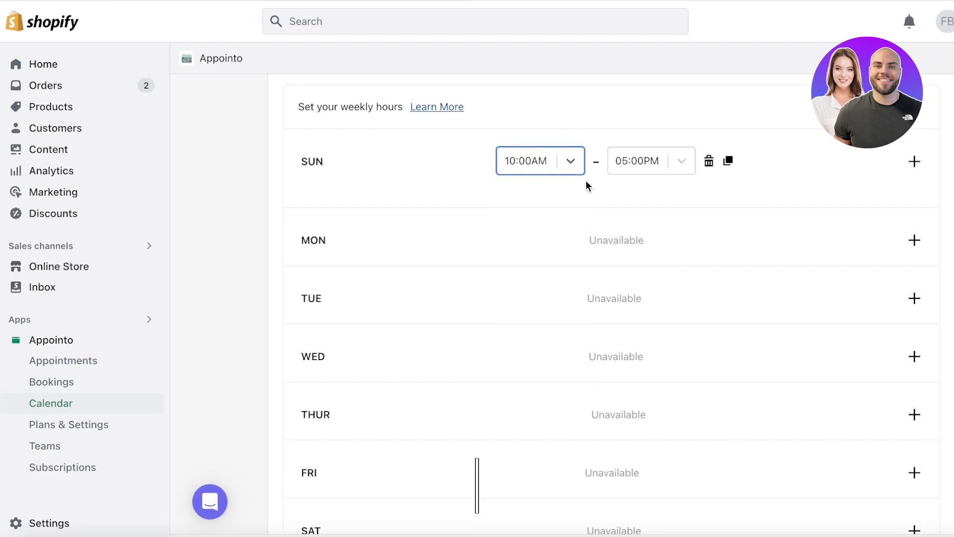
pyautogui.click(653, 162)
pyautogui.scroll(-10, 651, 262)
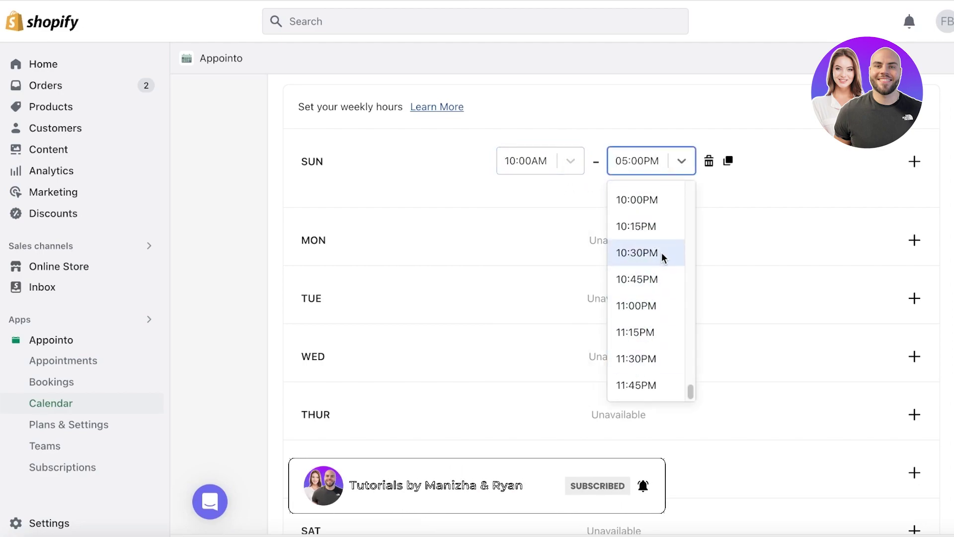
pyautogui.scroll(7, 651, 256)
pyautogui.scroll(6, 639, 261)
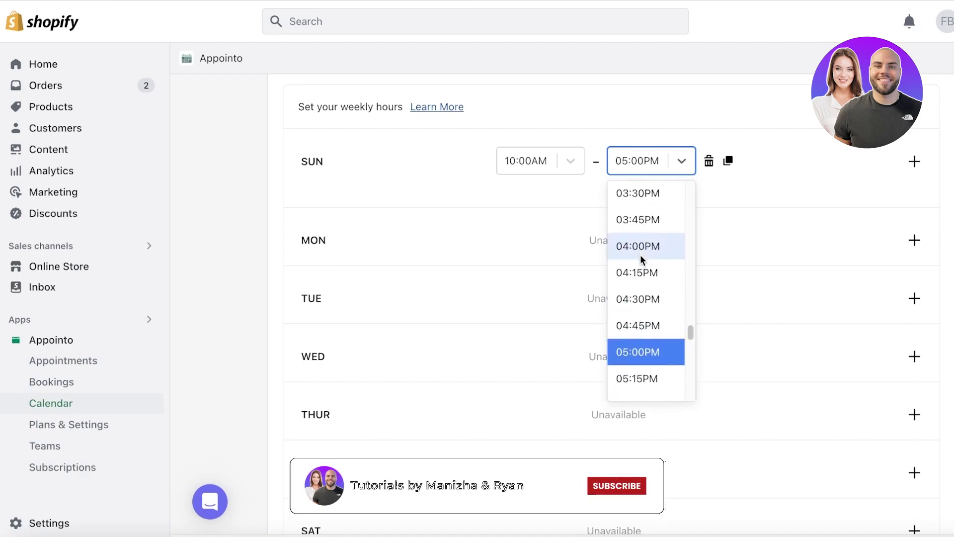
pyautogui.scroll(-5, 642, 302)
pyautogui.scroll(10, 645, 315)
pyautogui.scroll(-1, 642, 306)
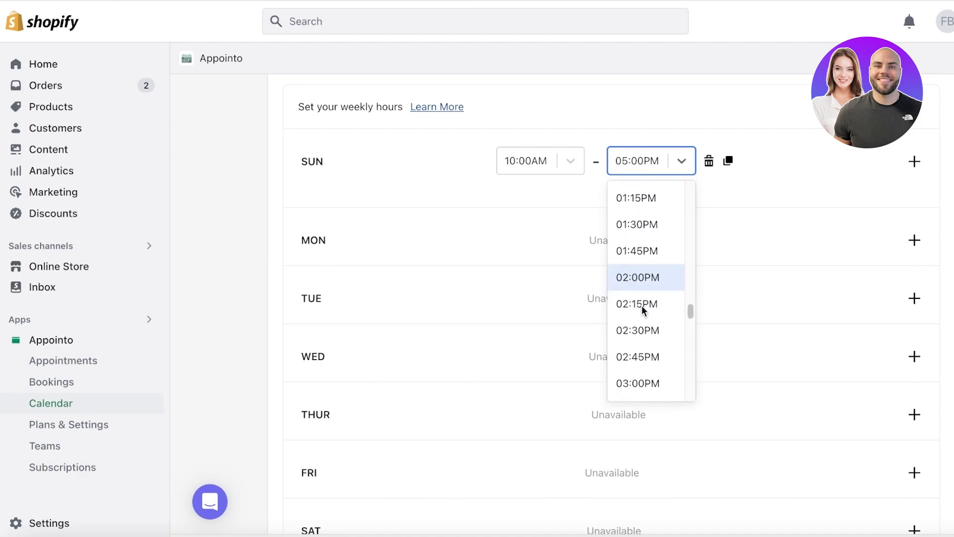
pyautogui.click(637, 386)
# Step: Add a second Sunday slot from 06:00PM to 07:00PM
pyautogui.click(915, 163)
pyautogui.click(541, 210)
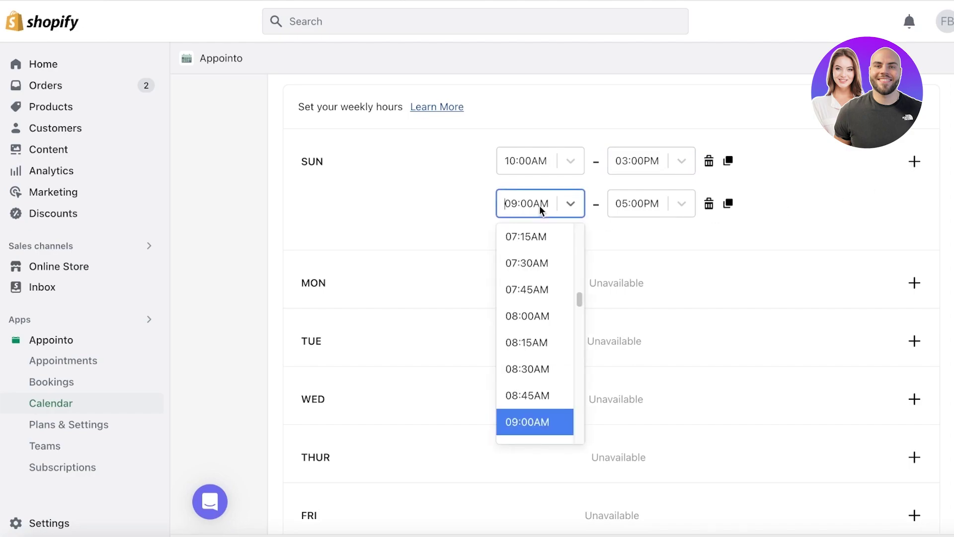
pyautogui.scroll(-20, 539, 293)
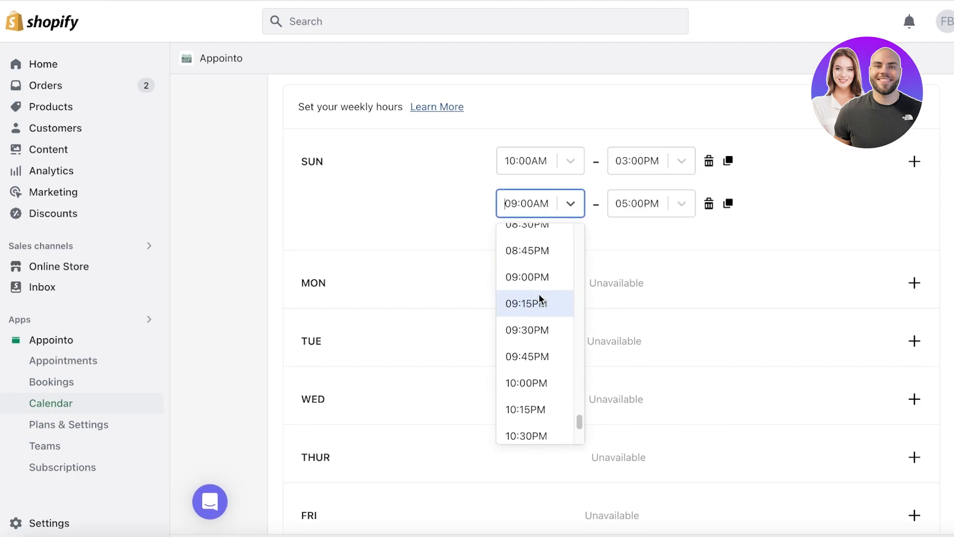
pyautogui.scroll(5, 537, 294)
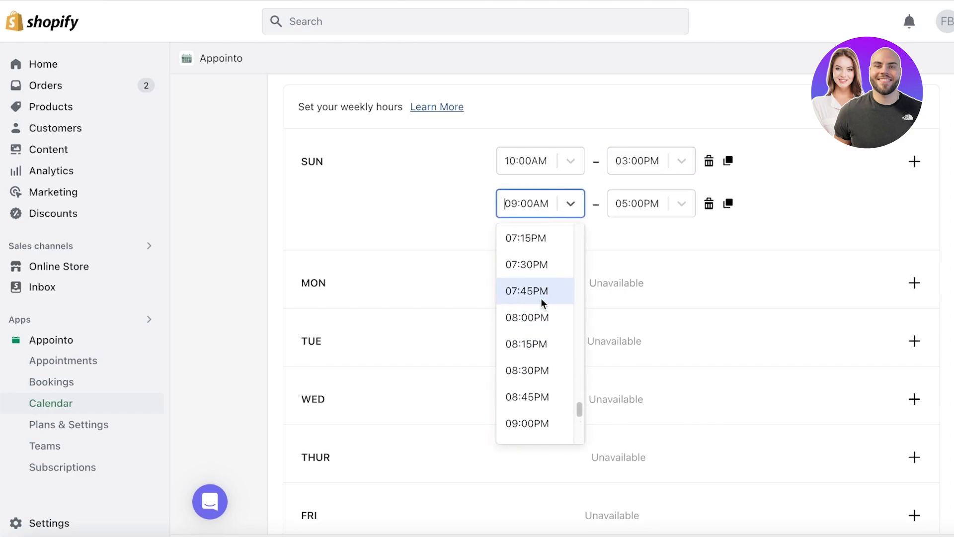
pyautogui.click(526, 272)
pyautogui.click(659, 209)
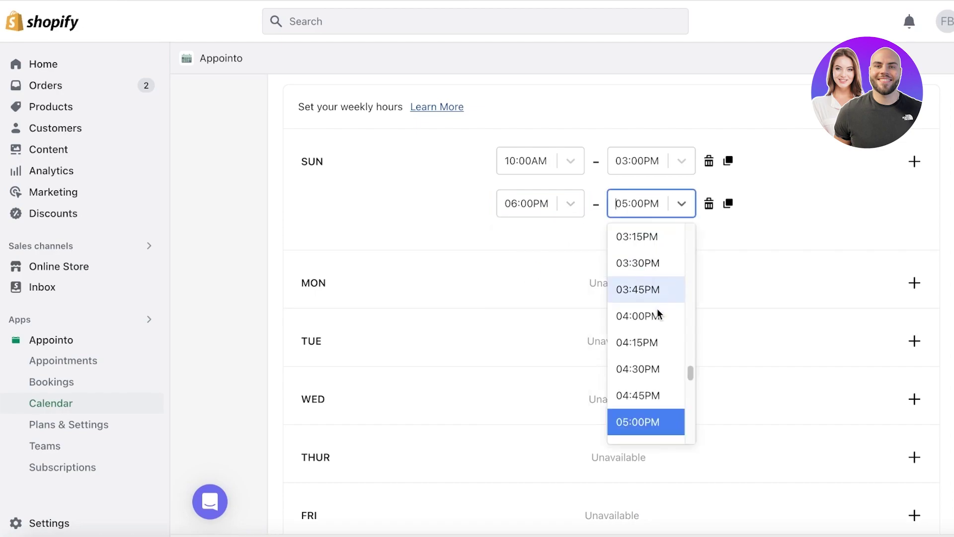
pyautogui.scroll(-12, 646, 303)
pyautogui.scroll(3, 649, 289)
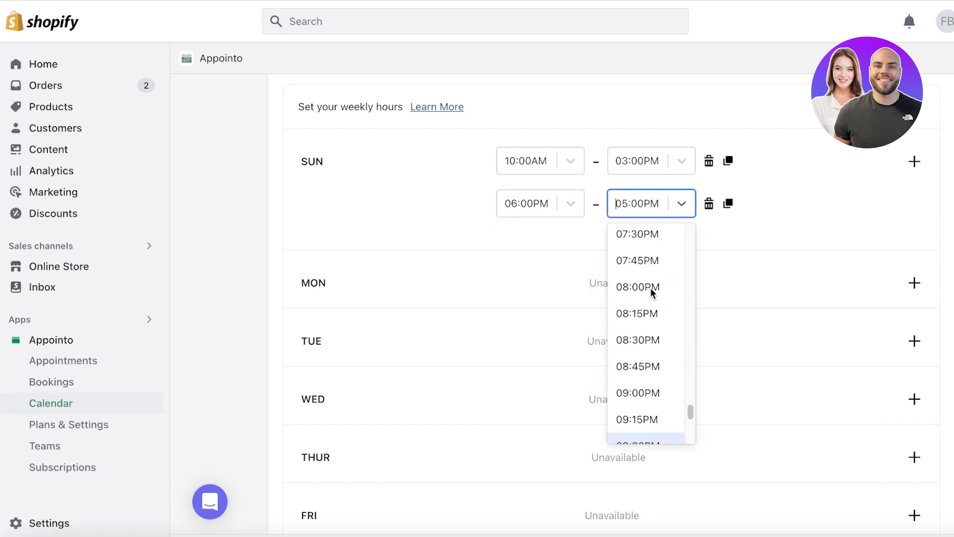
pyautogui.scroll(2, 636, 262)
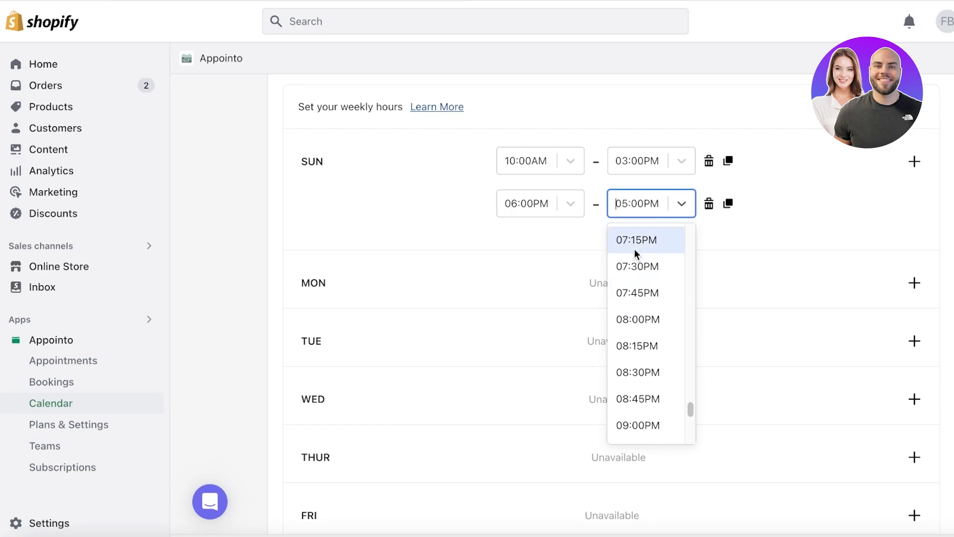
pyautogui.scroll(1, 634, 267)
pyautogui.click(633, 267)
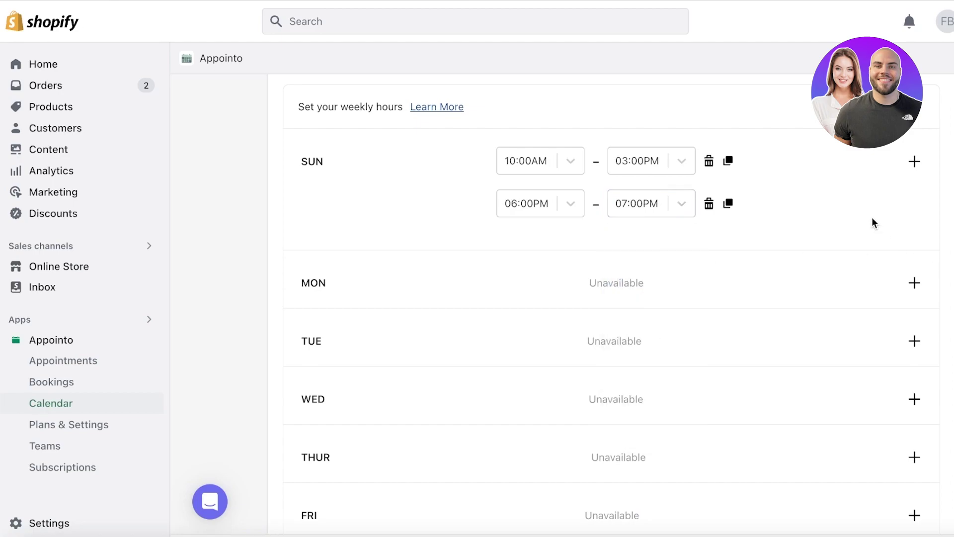
# Step: Copy Sunday's first slot, 10:00AM–03:00PM, to all seven days
pyautogui.click(909, 276)
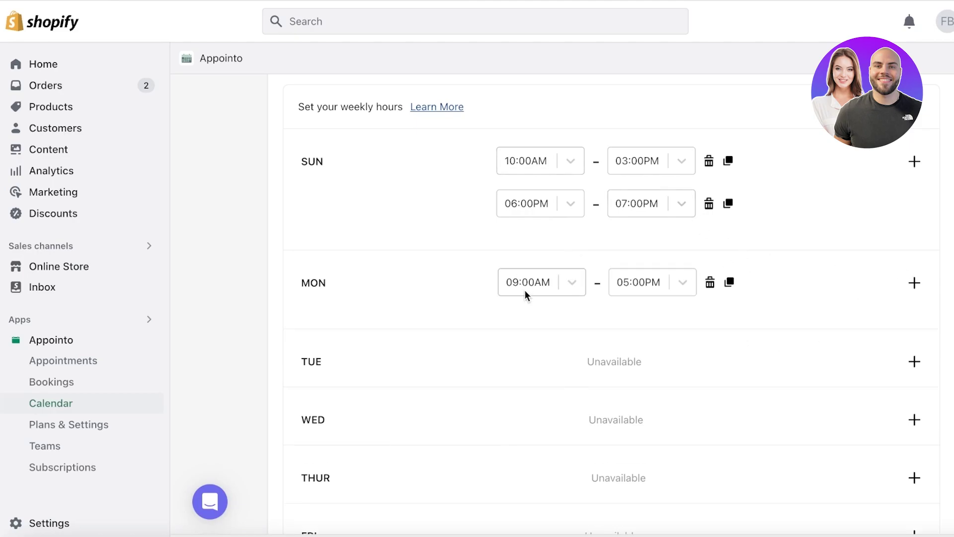
pyautogui.scroll(-1, 539, 358)
pyautogui.click(531, 264)
pyautogui.click(729, 252)
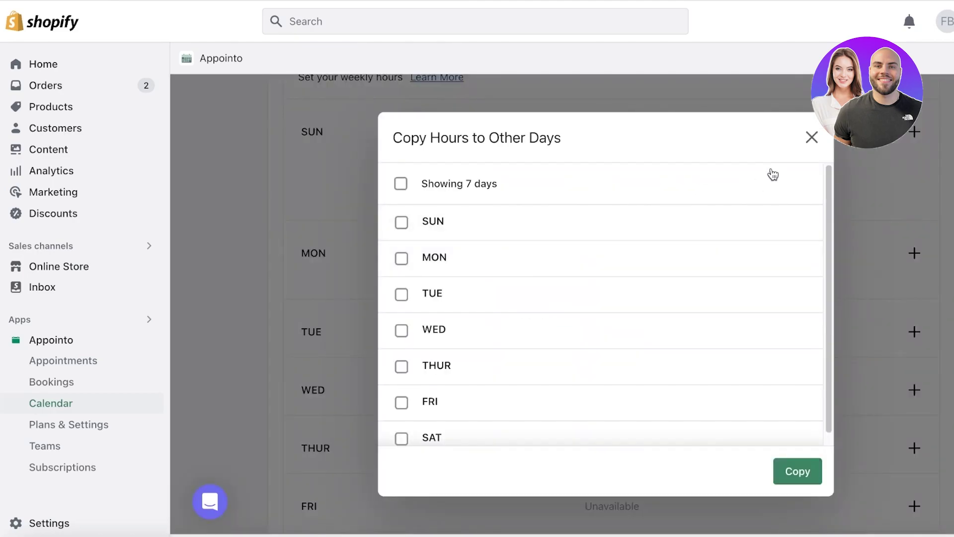
pyautogui.click(401, 184)
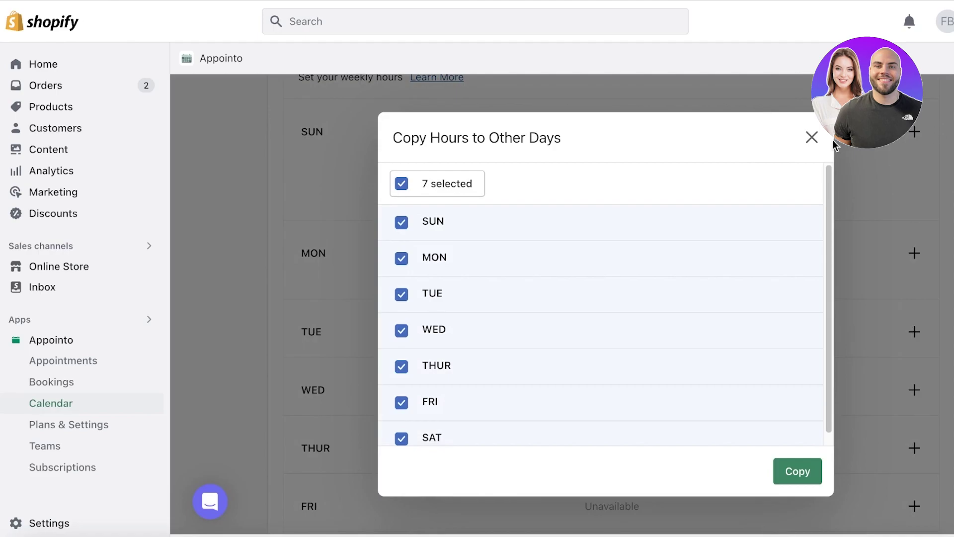
pyautogui.click(811, 137)
pyautogui.click(727, 130)
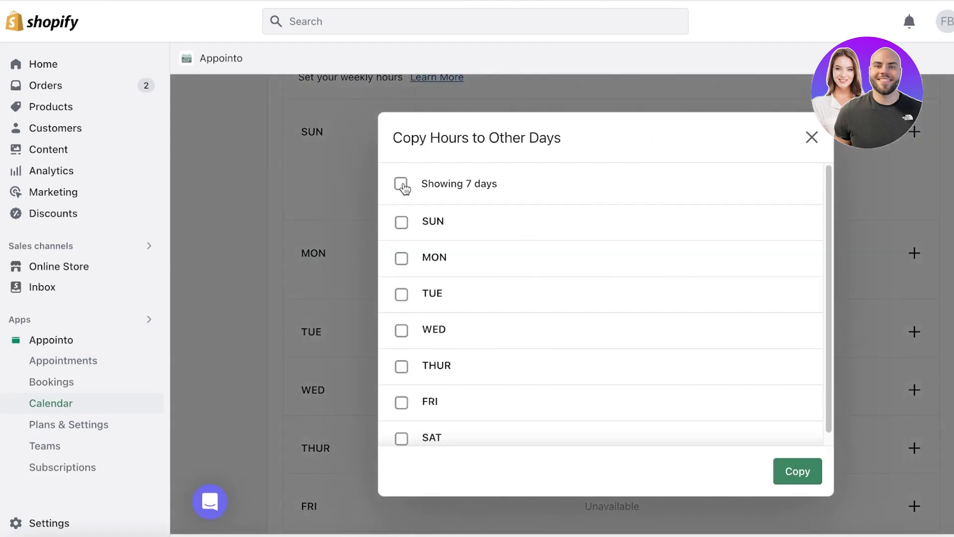
pyautogui.click(401, 185)
pyautogui.click(798, 471)
# Step: Copy Sunday's second slot, 06:00PM–07:00PM, to all seven days
pyautogui.click(728, 174)
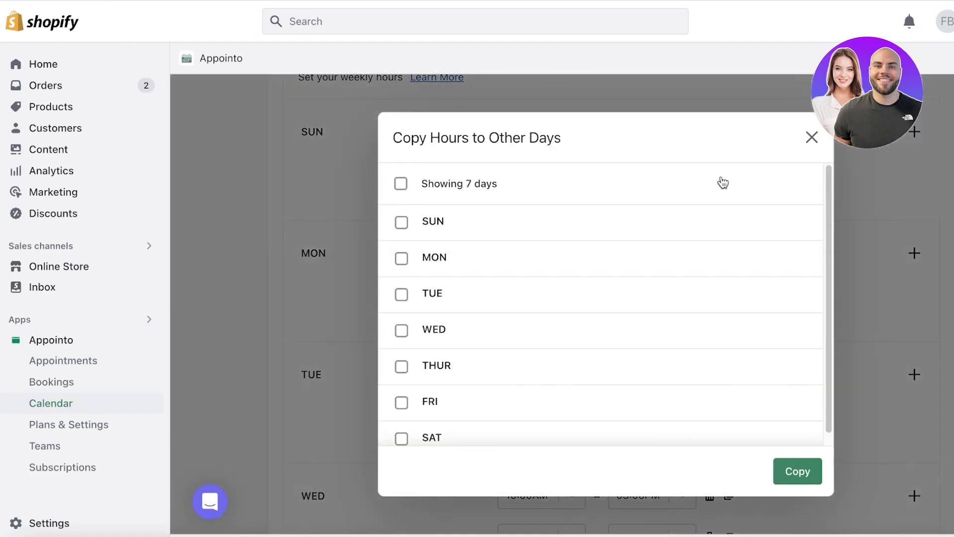
pyautogui.click(402, 184)
pyautogui.click(797, 471)
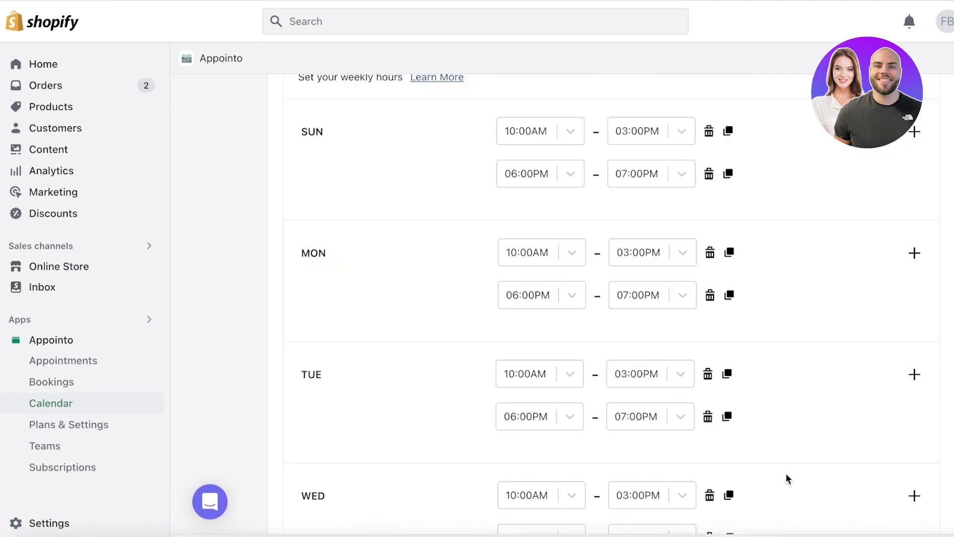
pyautogui.scroll(-8, 694, 392)
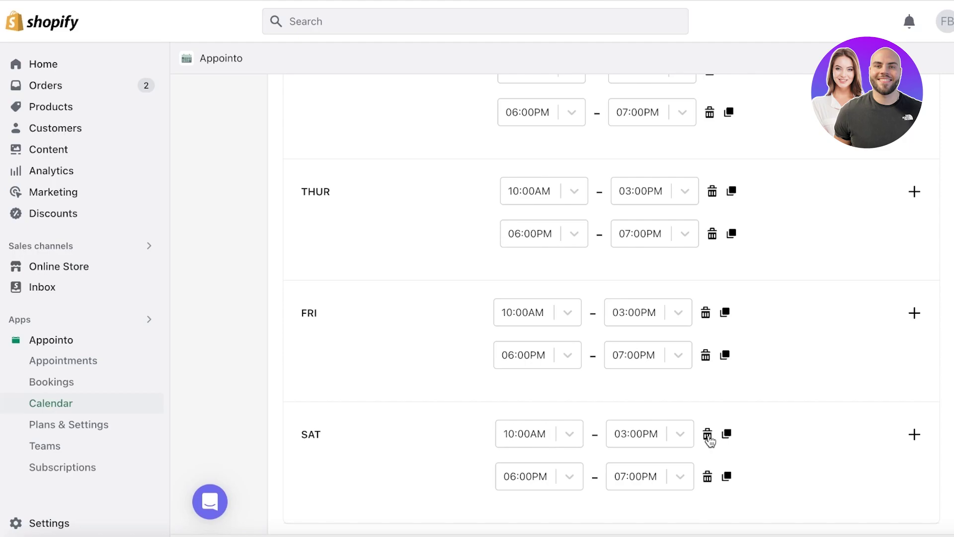
pyautogui.scroll(8, 710, 440)
pyautogui.click(711, 369)
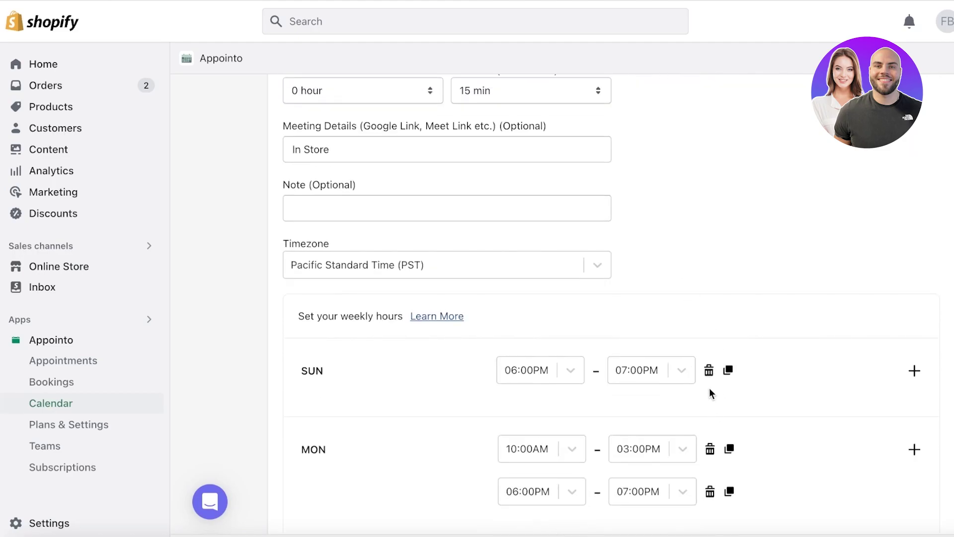
pyautogui.click(710, 369)
pyautogui.scroll(-5, 759, 263)
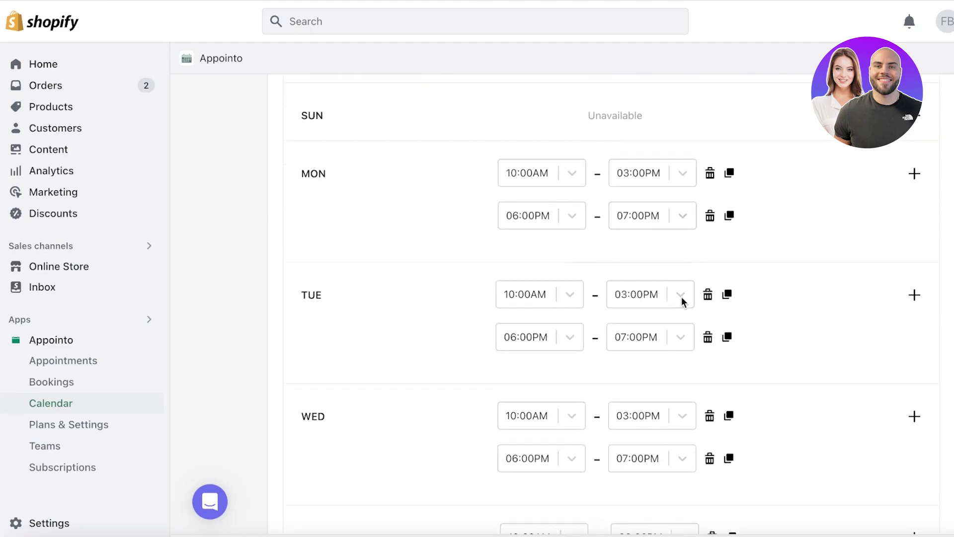
pyautogui.scroll(-8, 682, 298)
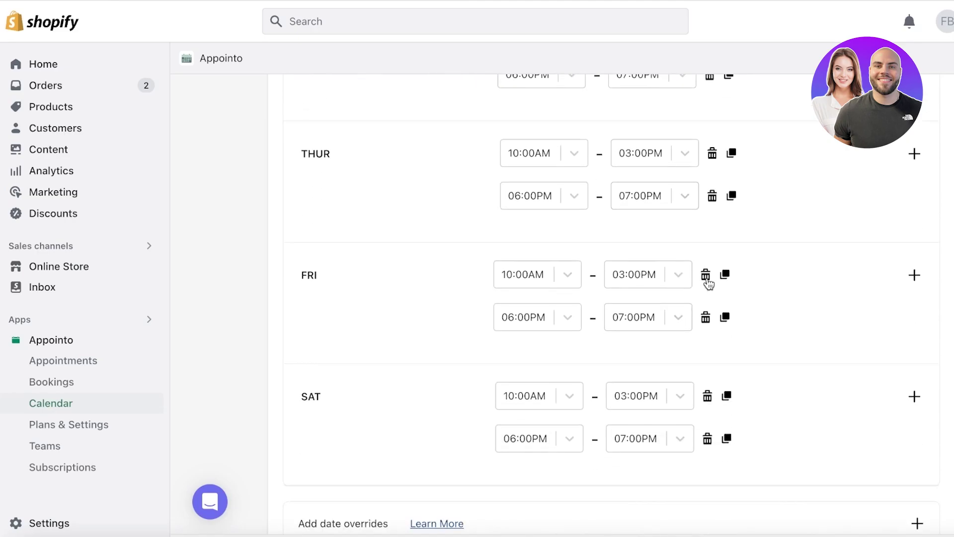
pyautogui.click(708, 439)
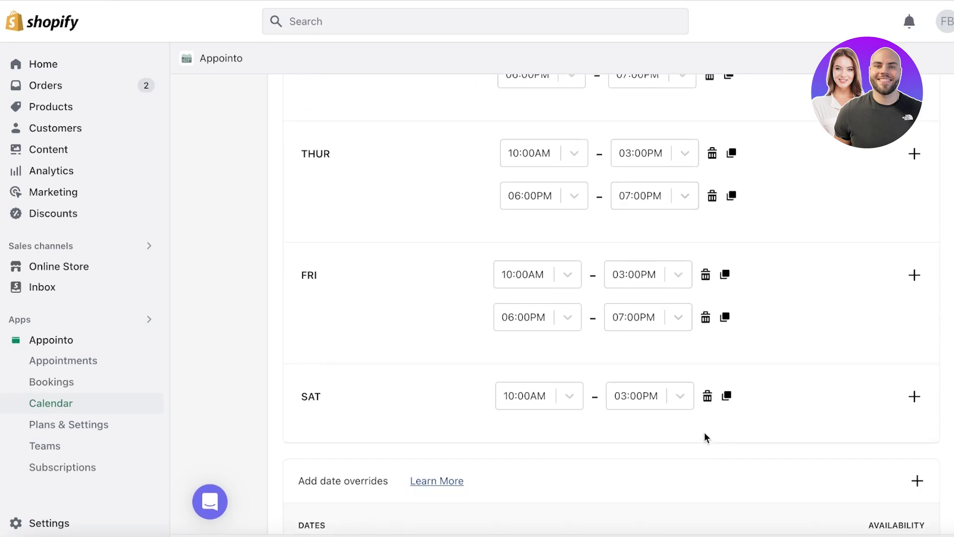
pyautogui.click(704, 319)
pyautogui.scroll(10, 781, 217)
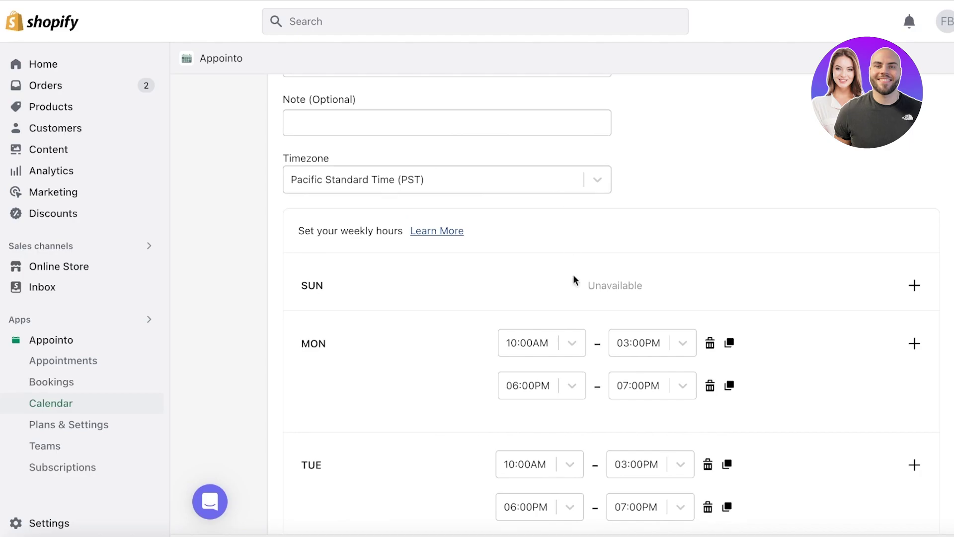
pyautogui.scroll(-6, 573, 279)
pyautogui.scroll(-5, 671, 178)
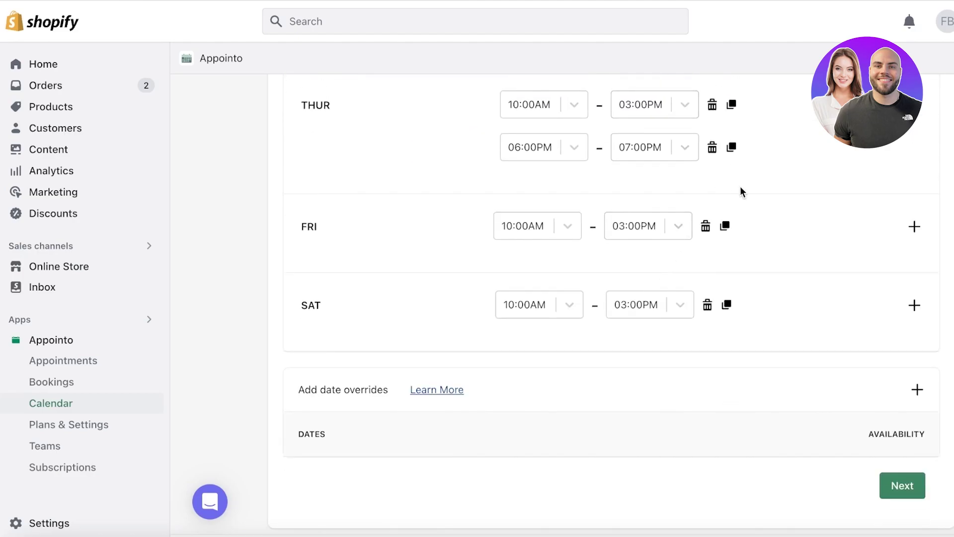
pyautogui.scroll(10, 789, 223)
pyautogui.scroll(-6, 789, 222)
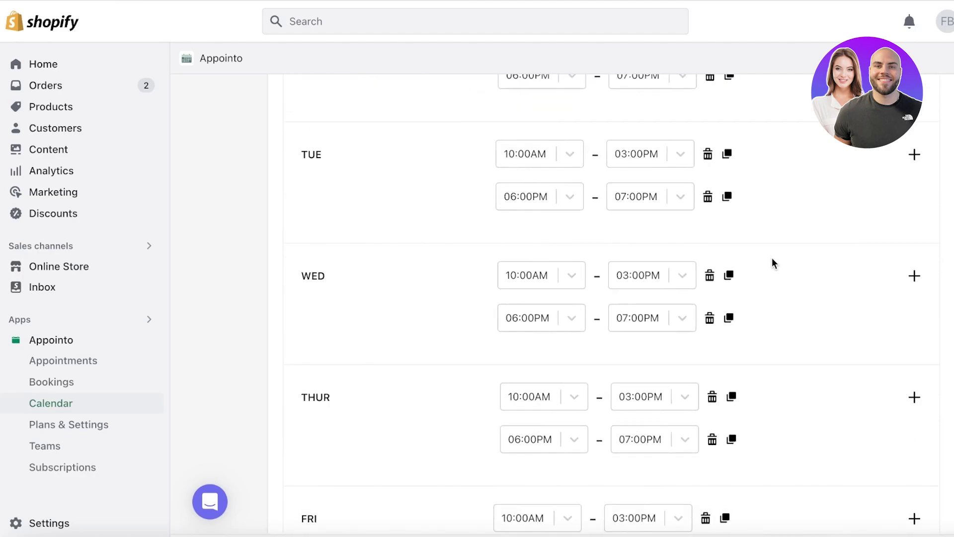
pyautogui.scroll(-5, 771, 257)
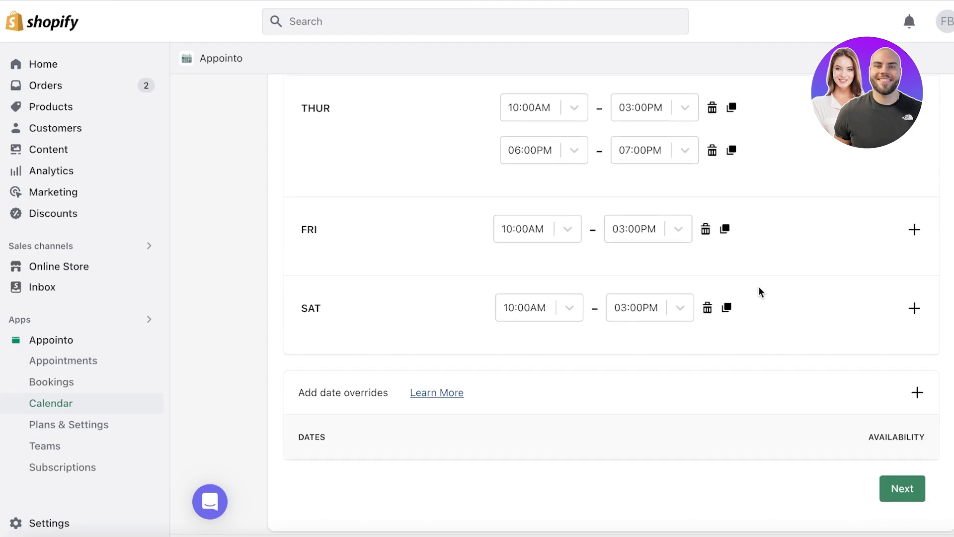
# Step: Skip the date override without picking a date, then complete the Visit Store and Buy Product step
pyautogui.click(917, 390)
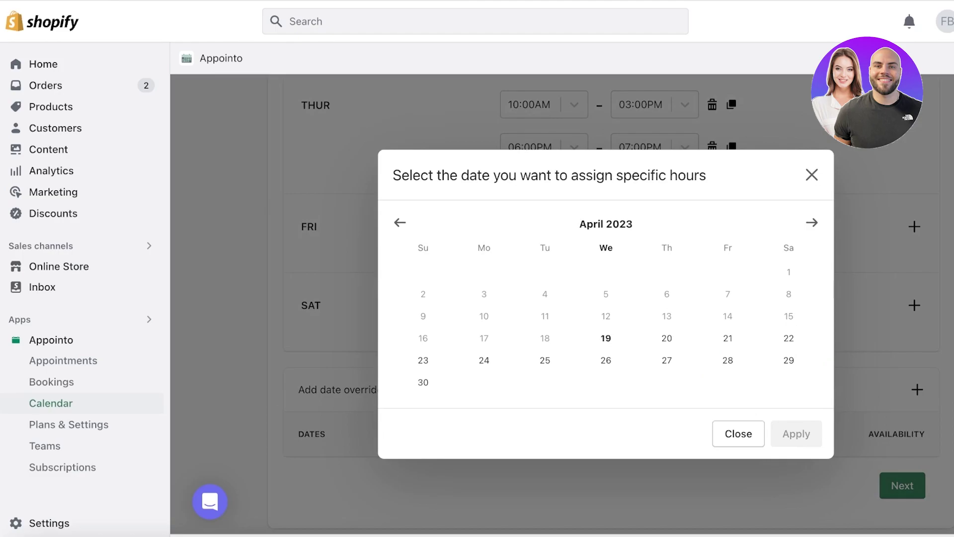
pyautogui.click(811, 174)
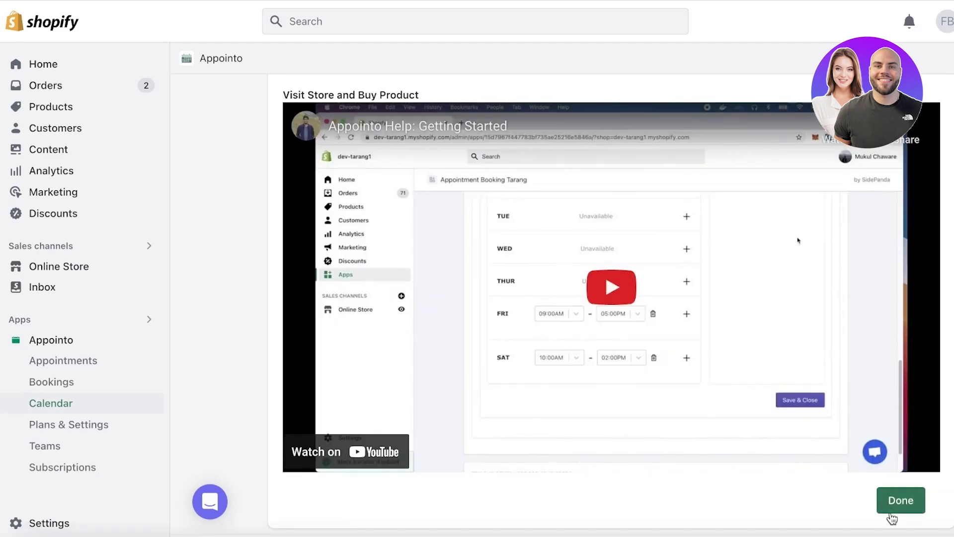
pyautogui.click(892, 517)
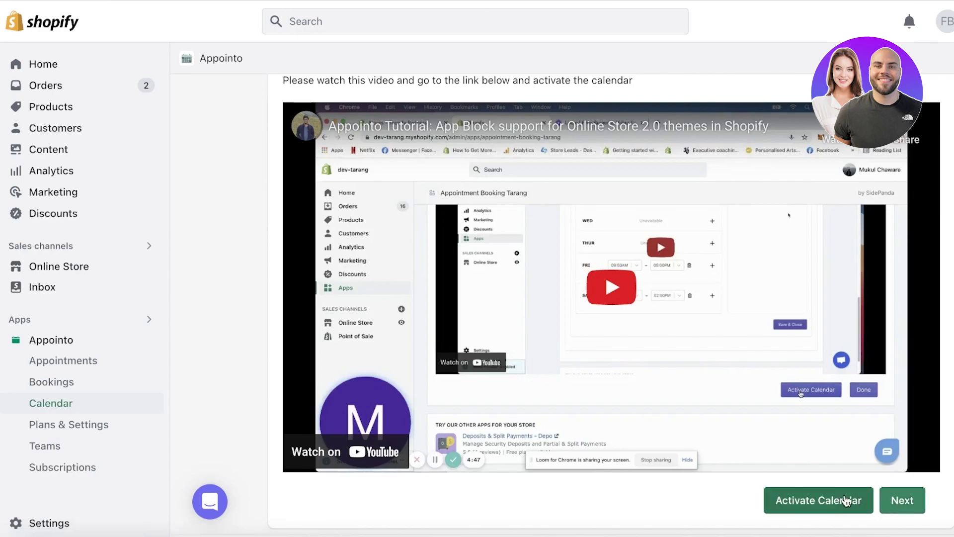
# Step: Activate Appointo's Add Calendar app embed in the Dawn theme editor and check the preview
pyautogui.click(870, 499)
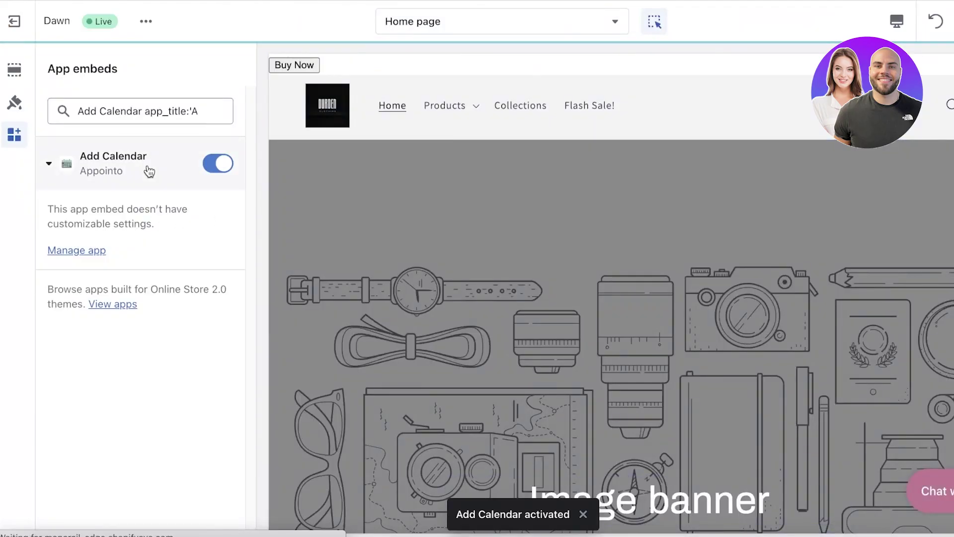
pyautogui.scroll(-4, 568, 411)
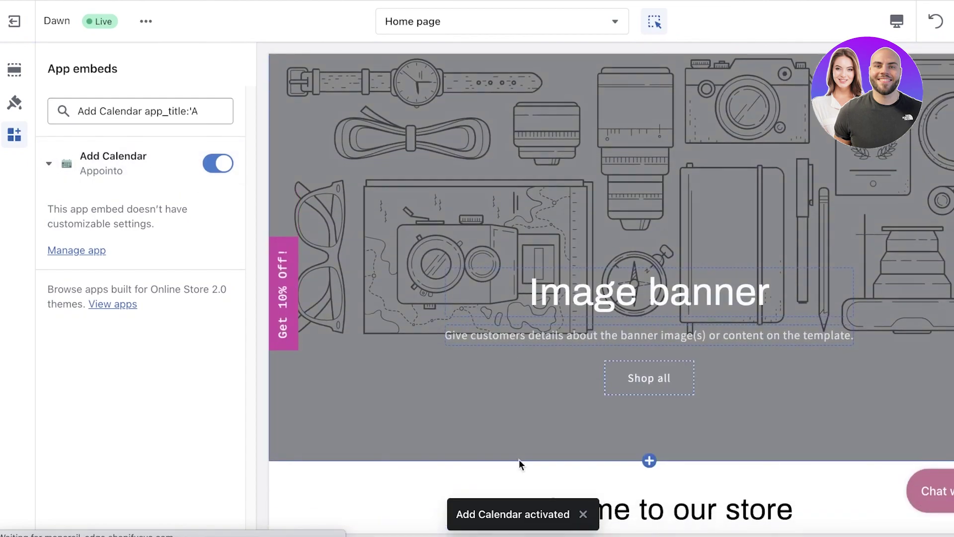
pyautogui.scroll(4, 586, 287)
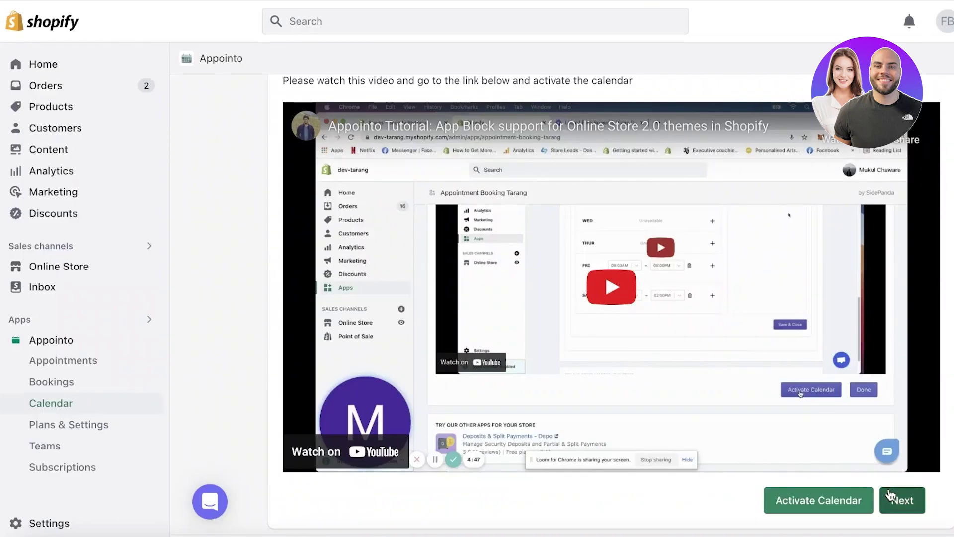
# Step: Return to Appointo, choose the $10 Pro Plan, and dismiss the add-ons offer
pyautogui.click(901, 500)
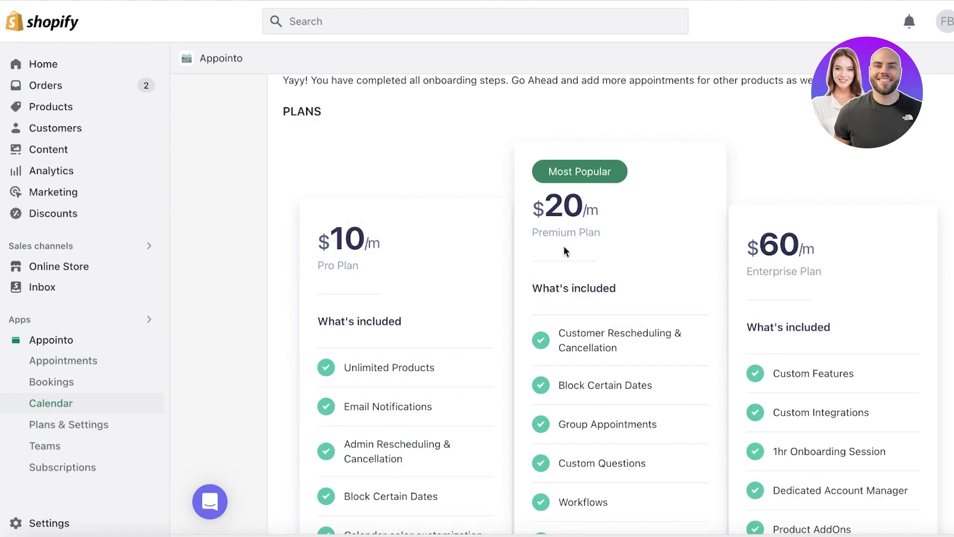
pyautogui.scroll(-9, 564, 245)
pyautogui.scroll(1, 299, 263)
pyautogui.click(371, 189)
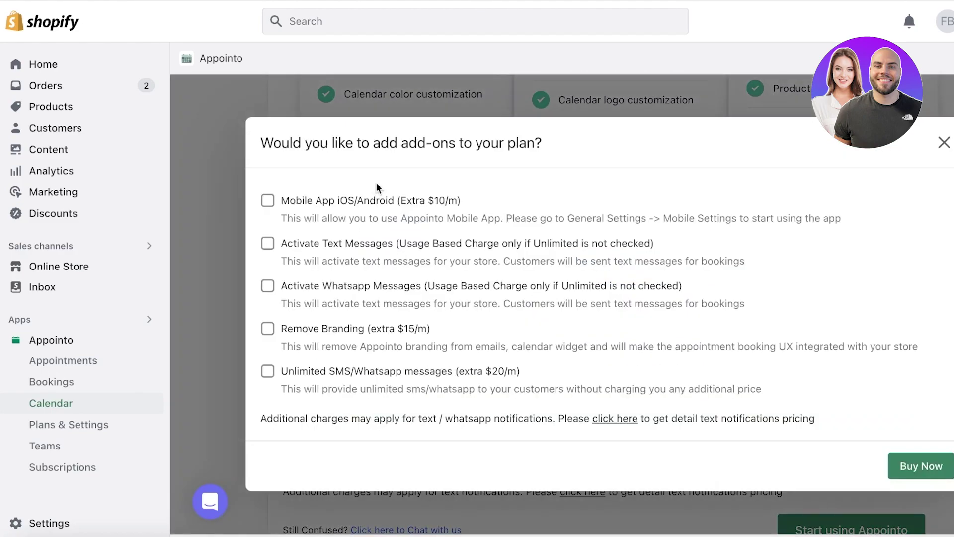
pyautogui.click(944, 142)
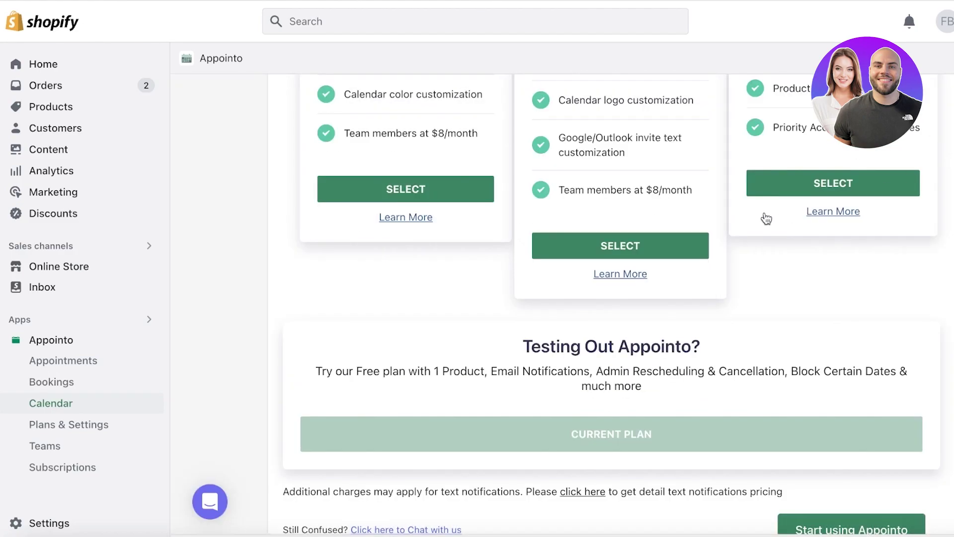
# Step: Buy the Pro Plan without add-ons, then leave the approval page unapproved
pyautogui.scroll(-1, 716, 463)
pyautogui.scroll(9, 396, 311)
pyautogui.scroll(-4, 368, 293)
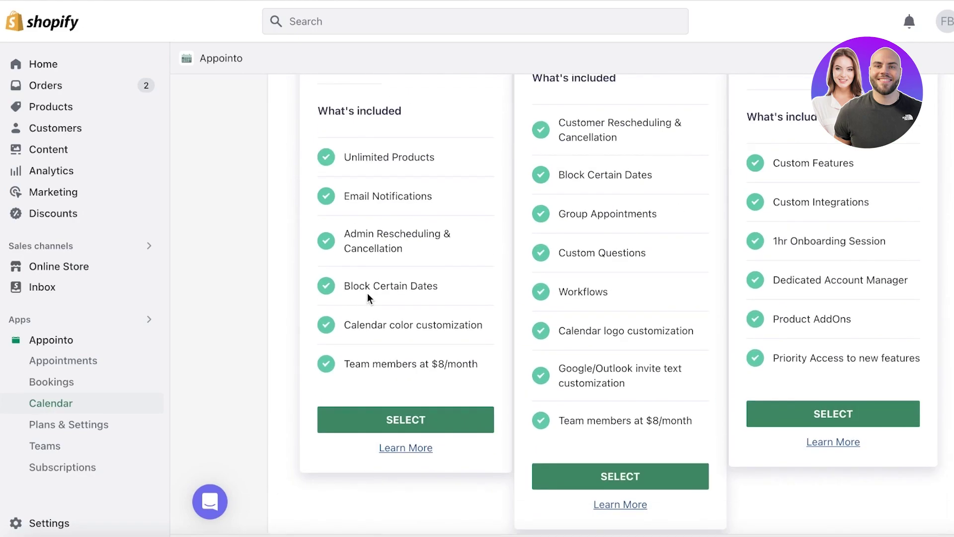
pyautogui.click(393, 420)
pyautogui.click(920, 466)
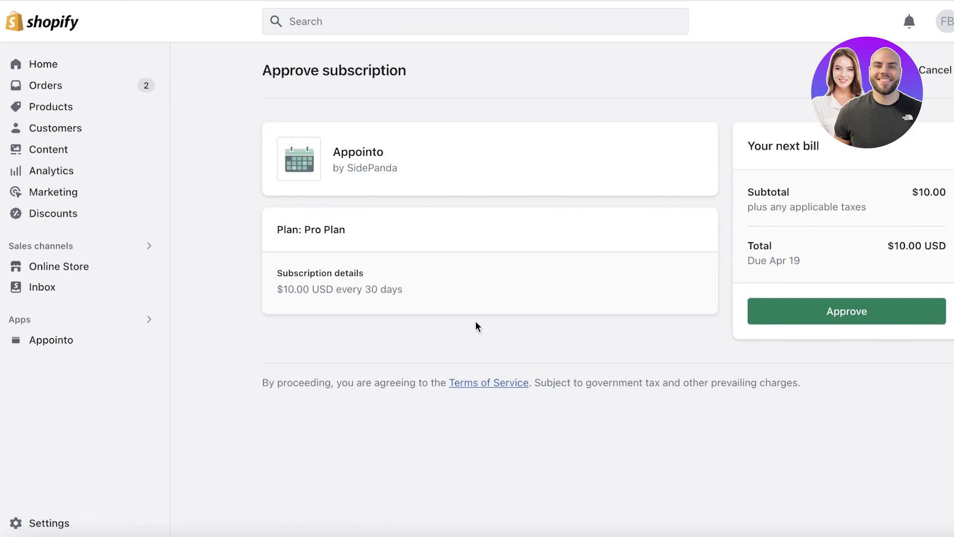
pyautogui.click(89, 340)
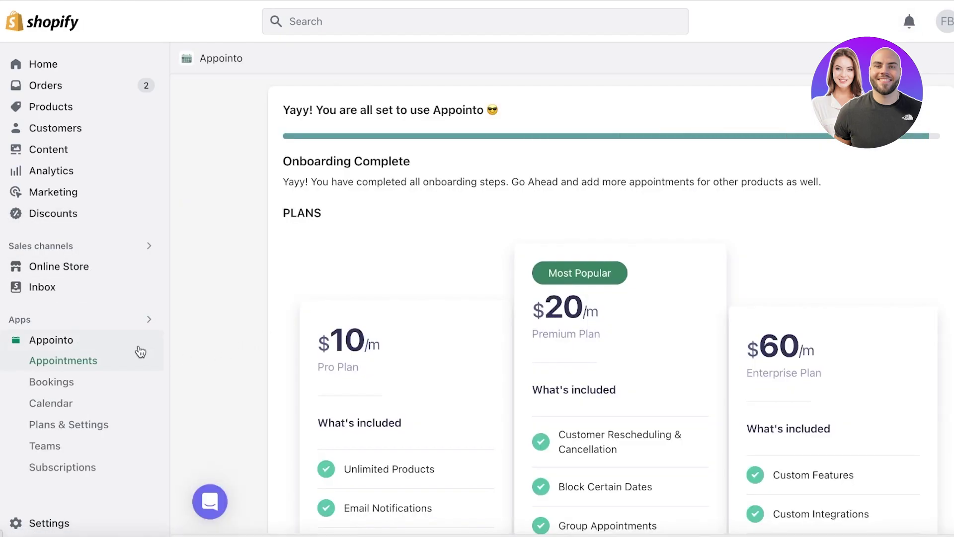
# Step: View Appointo's Bookings and the Plans & Settings page, looking through the plans
pyautogui.scroll(-4, 179, 308)
pyautogui.click(57, 382)
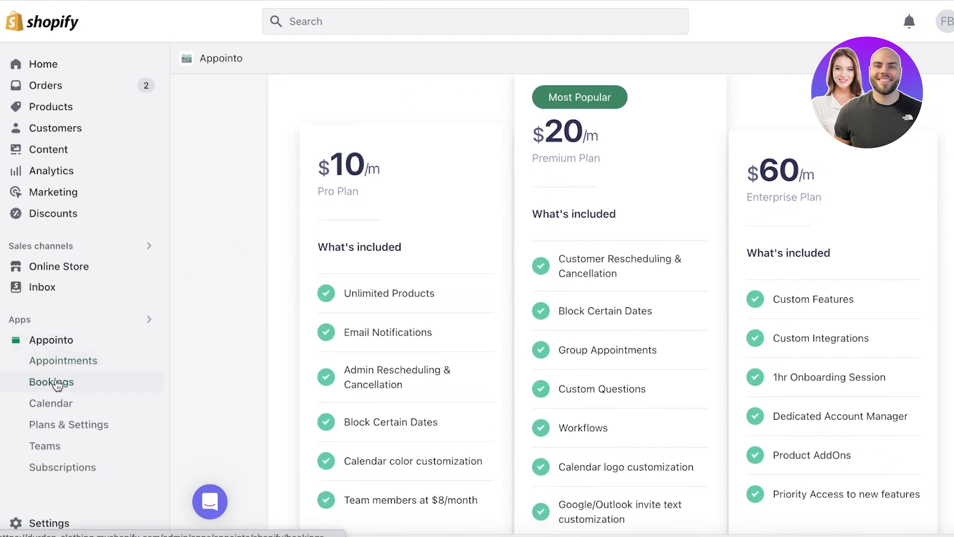
pyautogui.click(49, 431)
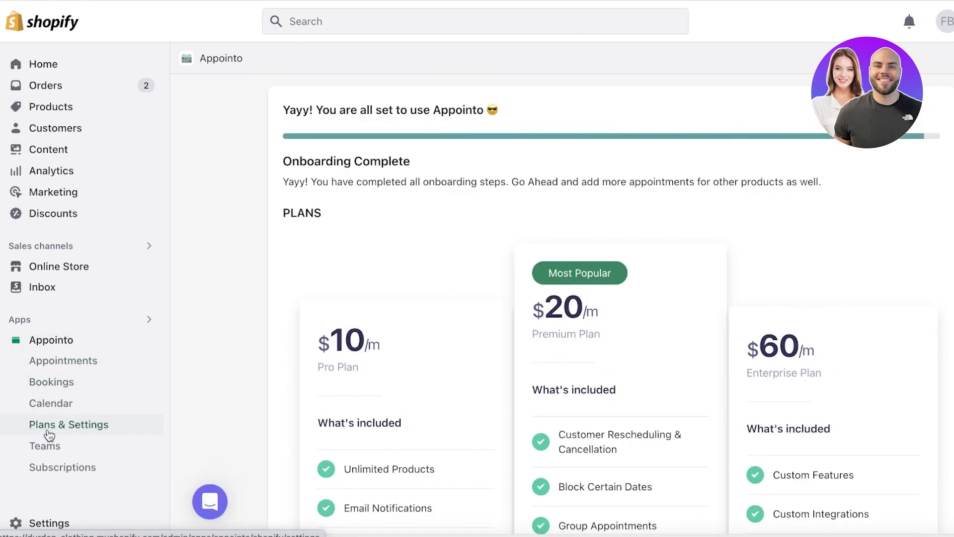
pyautogui.scroll(-5, 324, 256)
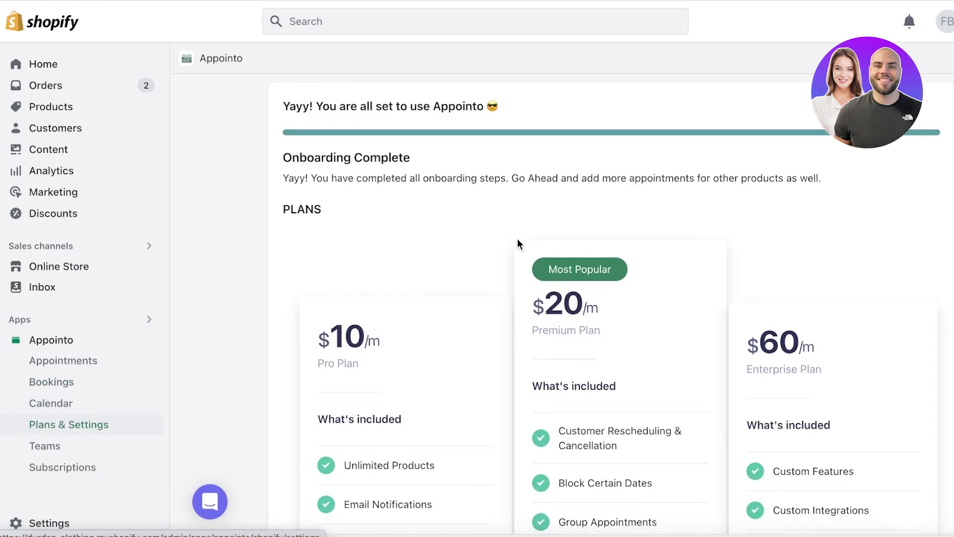
pyautogui.scroll(5, 502, 199)
pyautogui.scroll(-1, 324, 185)
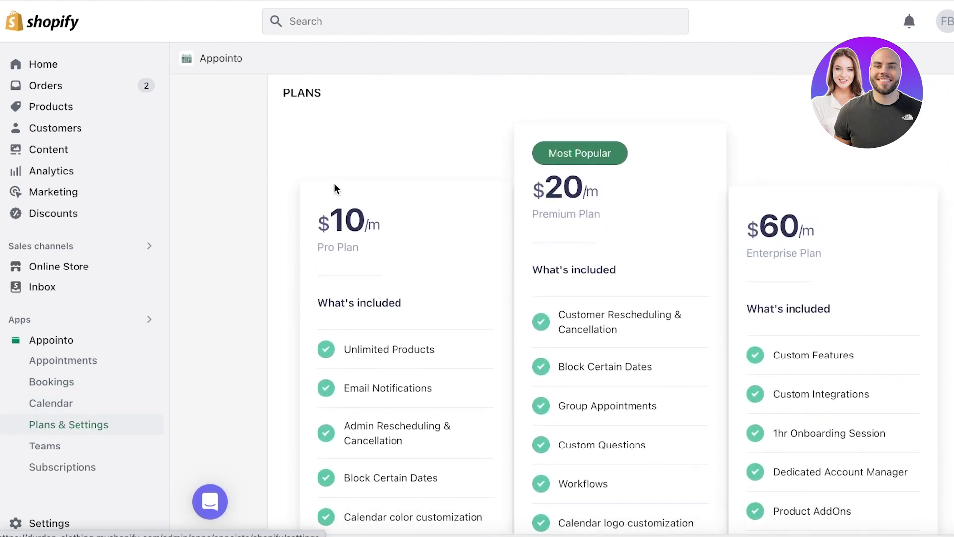
pyautogui.scroll(-1, 349, 186)
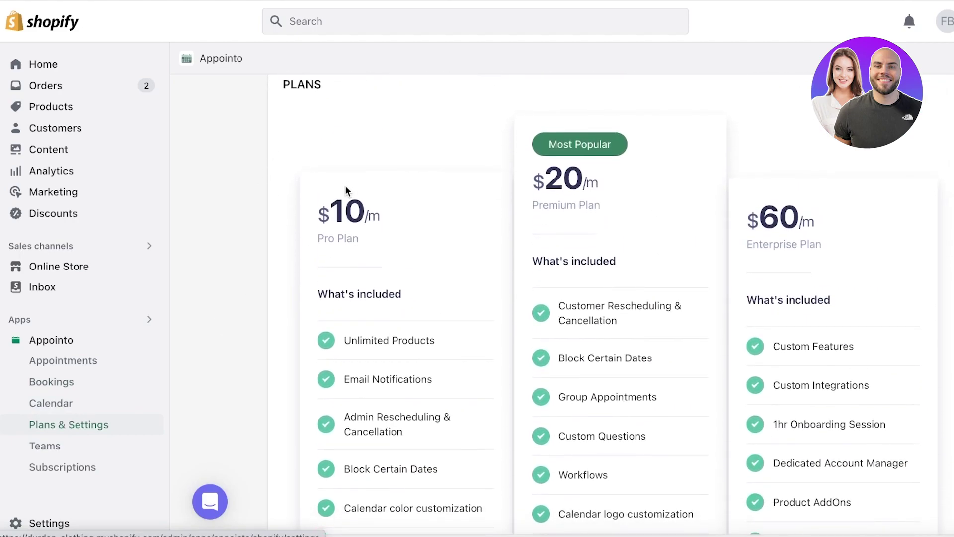
pyautogui.scroll(-1, 400, 348)
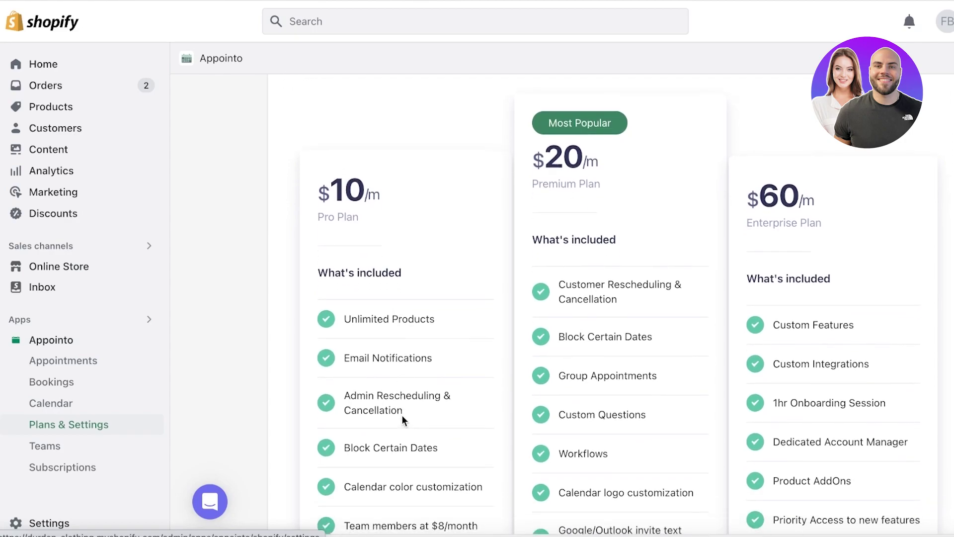
pyautogui.scroll(-1, 393, 419)
pyautogui.scroll(-4, 380, 394)
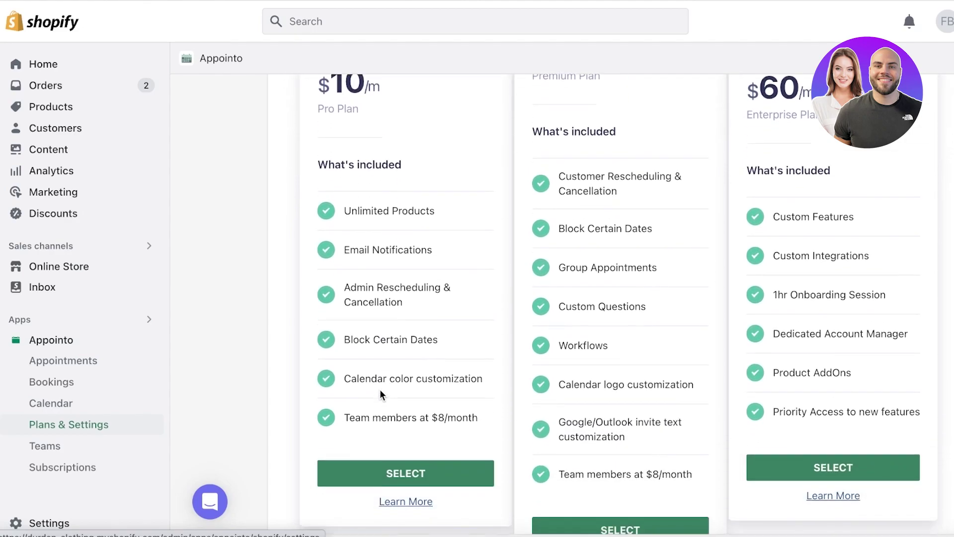
pyautogui.scroll(-5, 374, 474)
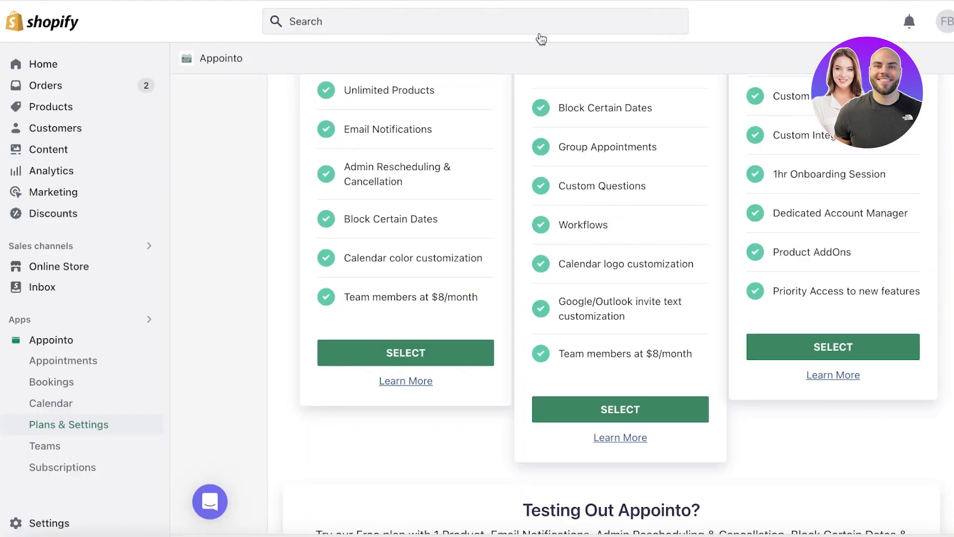
# Step: Go to the store Settings' Apps and sales channels page
pyautogui.click(26, 518)
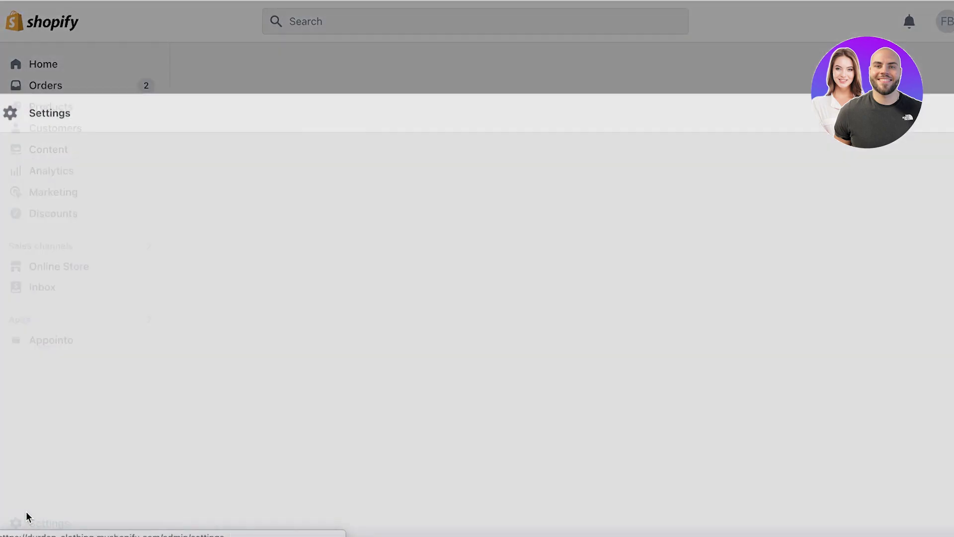
pyautogui.scroll(-10, 143, 229)
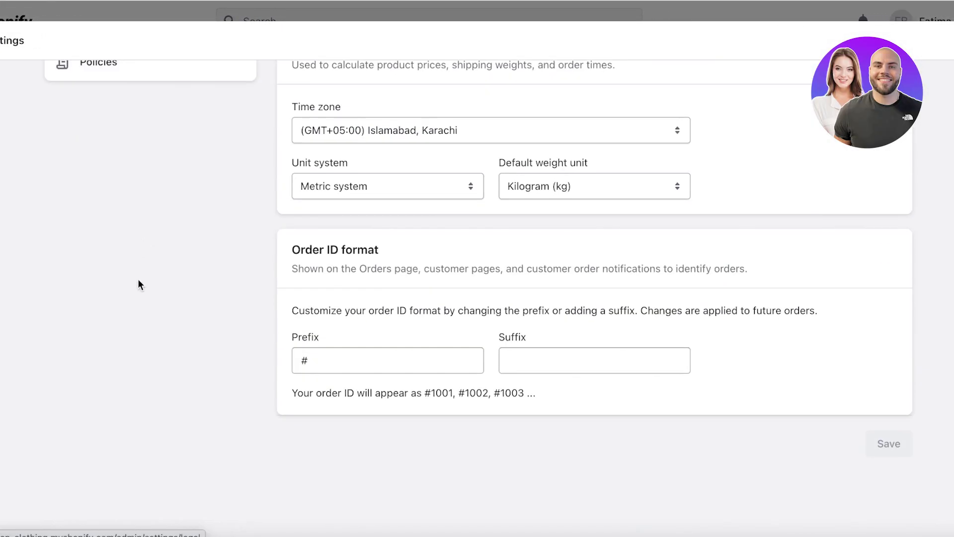
pyautogui.scroll(6, 139, 283)
pyautogui.click(121, 258)
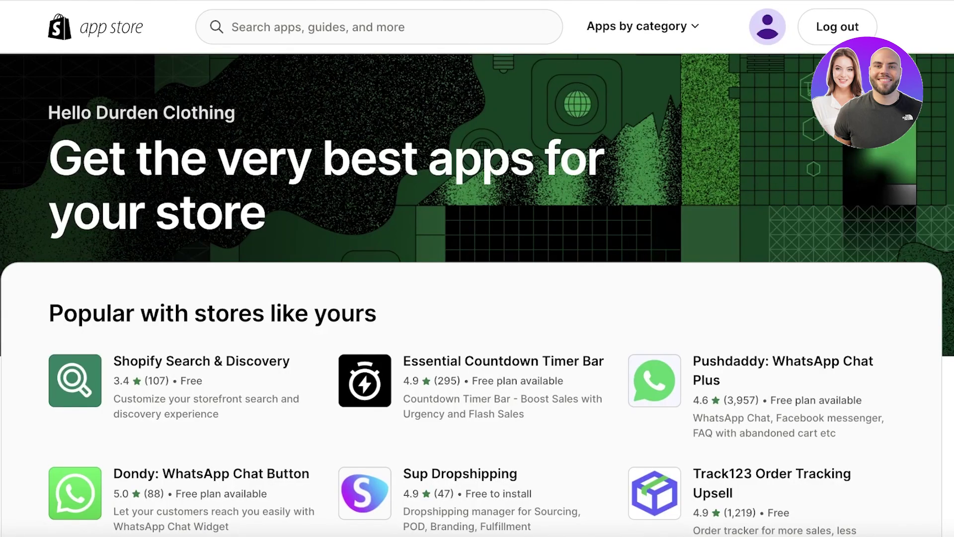
# Step: Search the app store for 'booking' and add Appointly: Appointment Booking from its listing
pyautogui.click(536, 24)
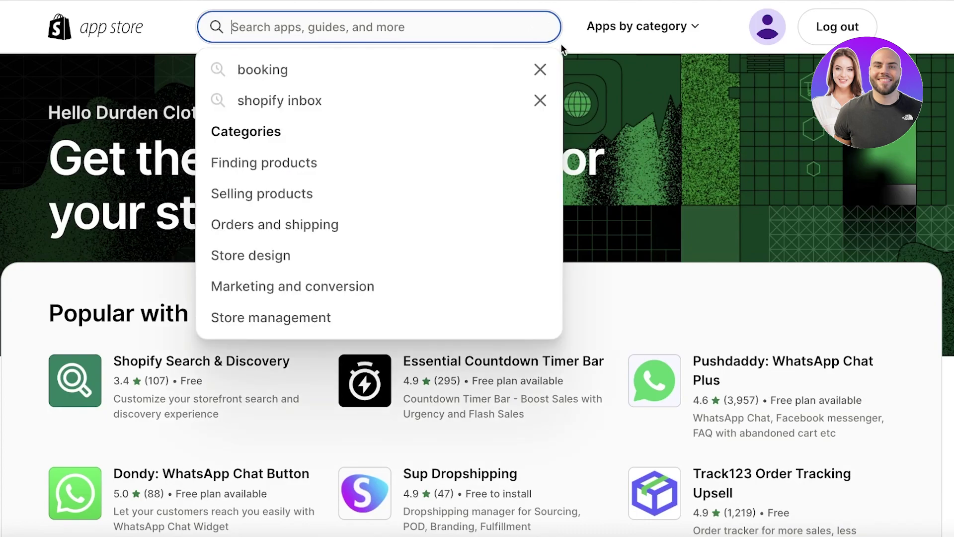
pyautogui.click(409, 68)
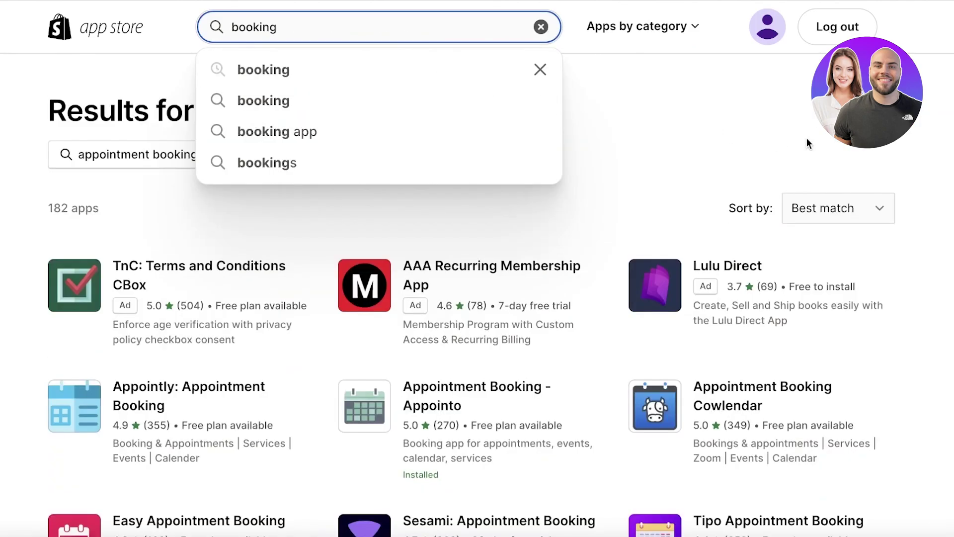
pyautogui.click(806, 141)
pyautogui.scroll(-3, 805, 140)
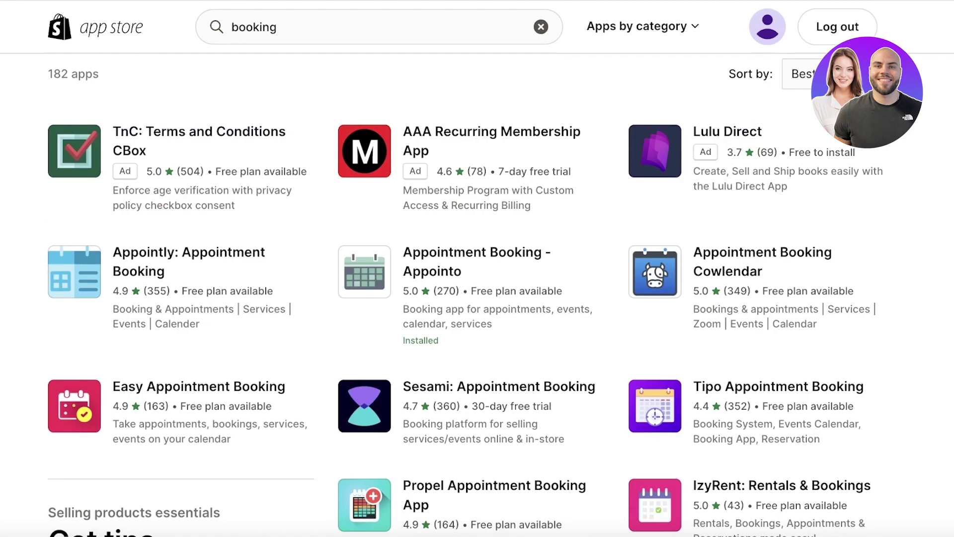
pyautogui.scroll(-1, 59, 228)
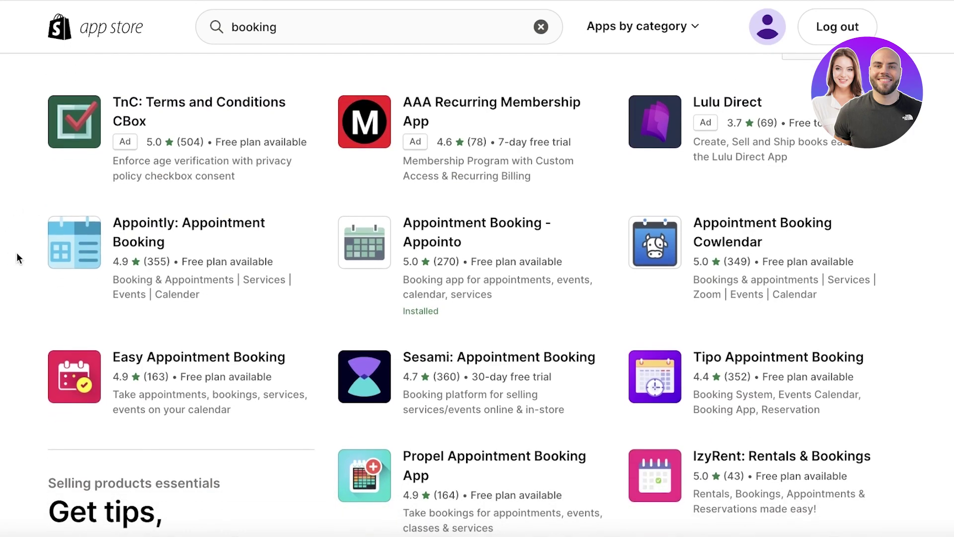
pyautogui.click(72, 243)
pyautogui.click(171, 347)
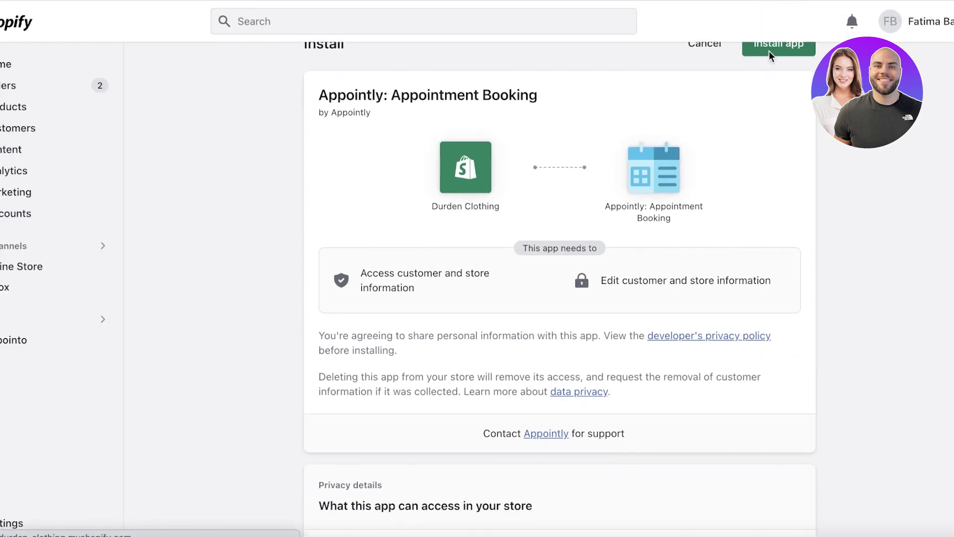
# Step: Confirm installing Appointly: Appointment Booking
pyautogui.click(781, 53)
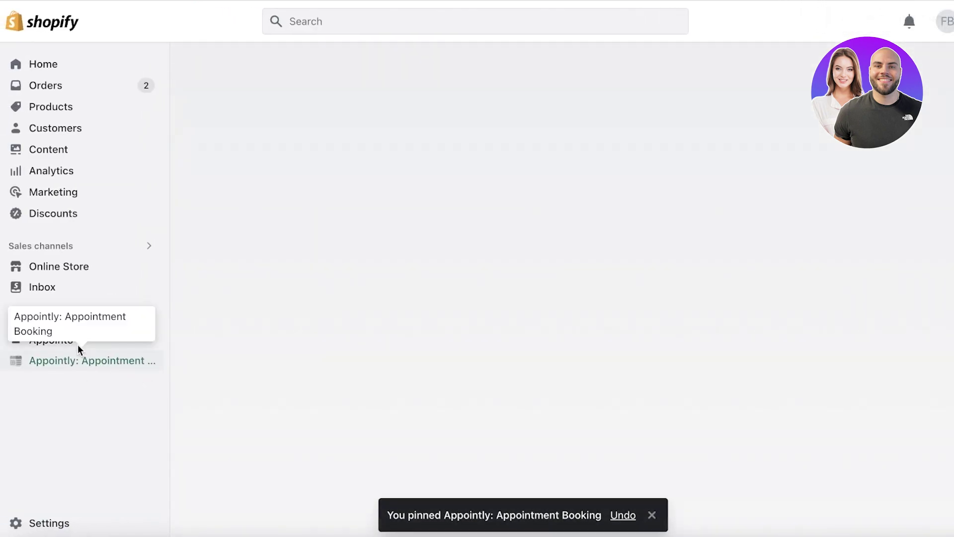
# Step: Open Appointly, dismiss its notices, and start a new service from the empty Services list
pyautogui.click(86, 366)
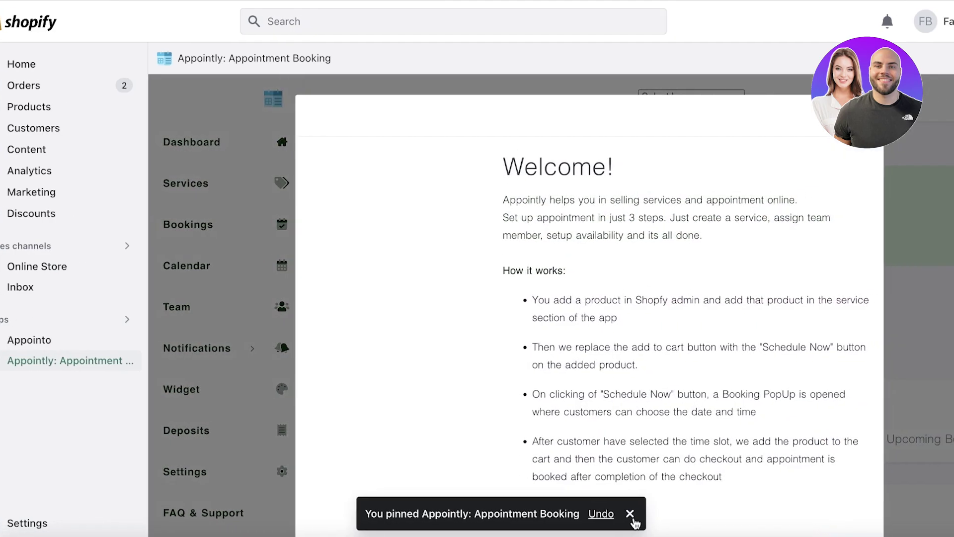
pyautogui.click(630, 513)
pyautogui.click(801, 118)
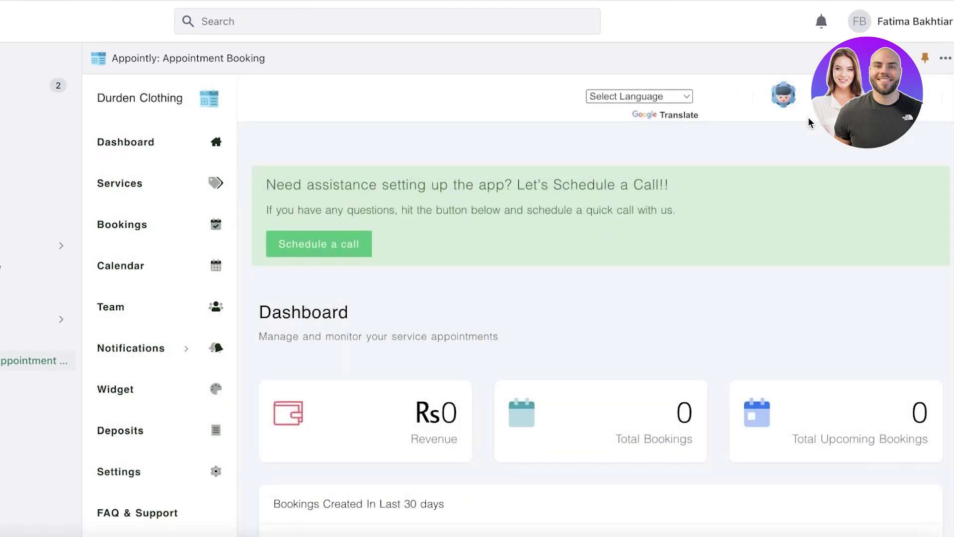
pyautogui.click(169, 187)
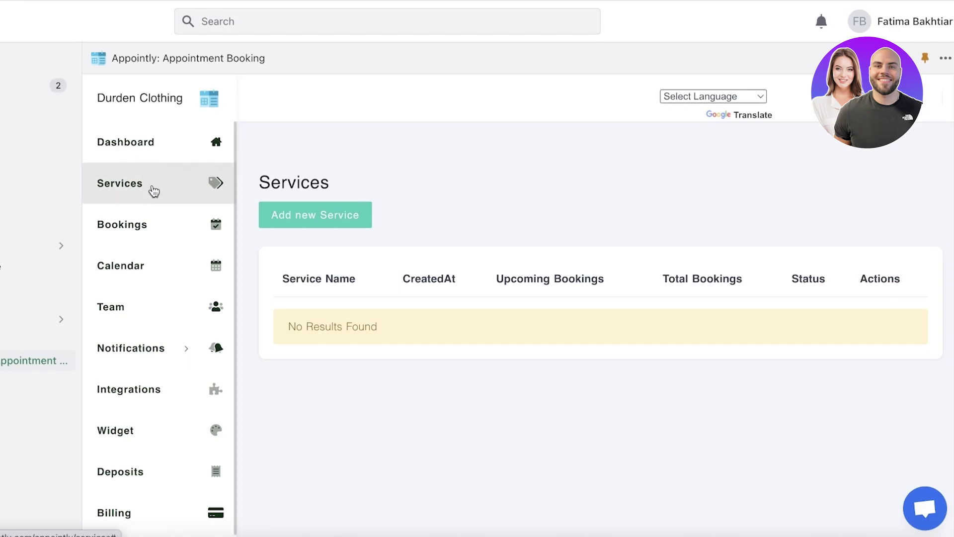
pyautogui.click(320, 214)
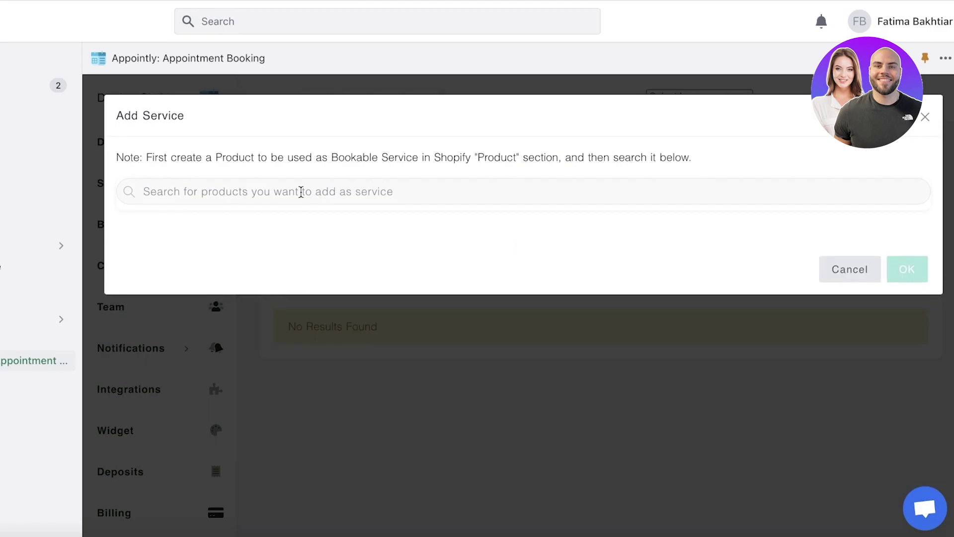
# Step: Search 'style', add Custom Style Service as a service, and expand its Default Title variant
pyautogui.click(301, 193)
pyautogui.write('style')
pyautogui.click(259, 235)
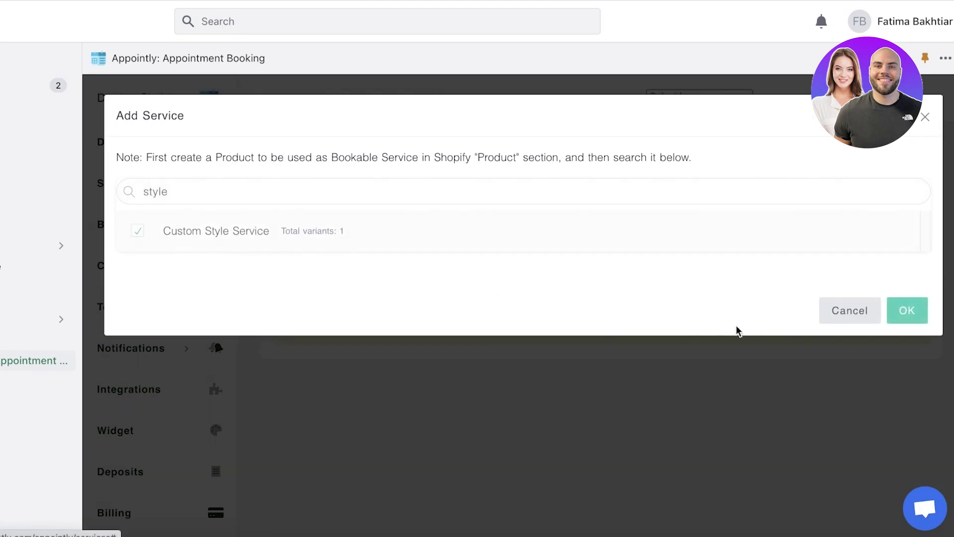
pyautogui.click(893, 315)
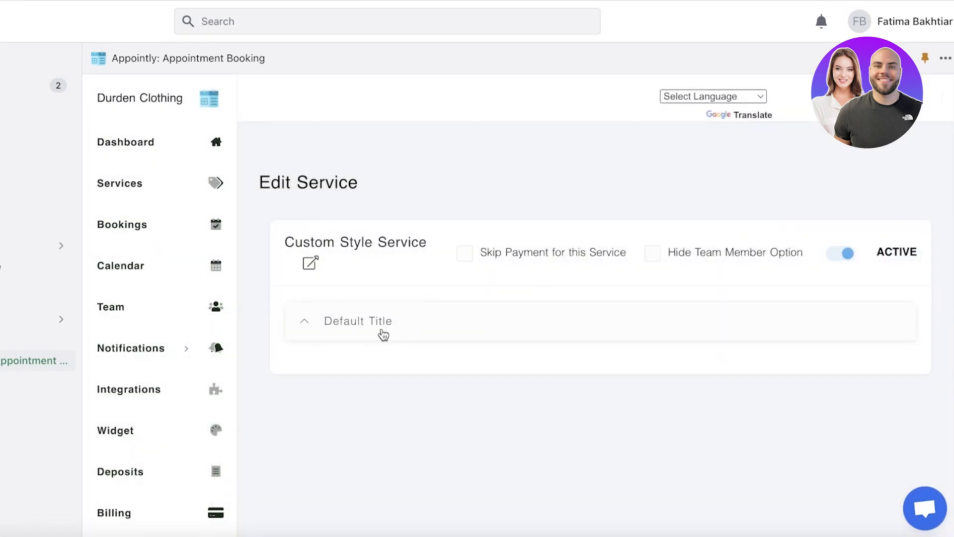
pyautogui.click(383, 335)
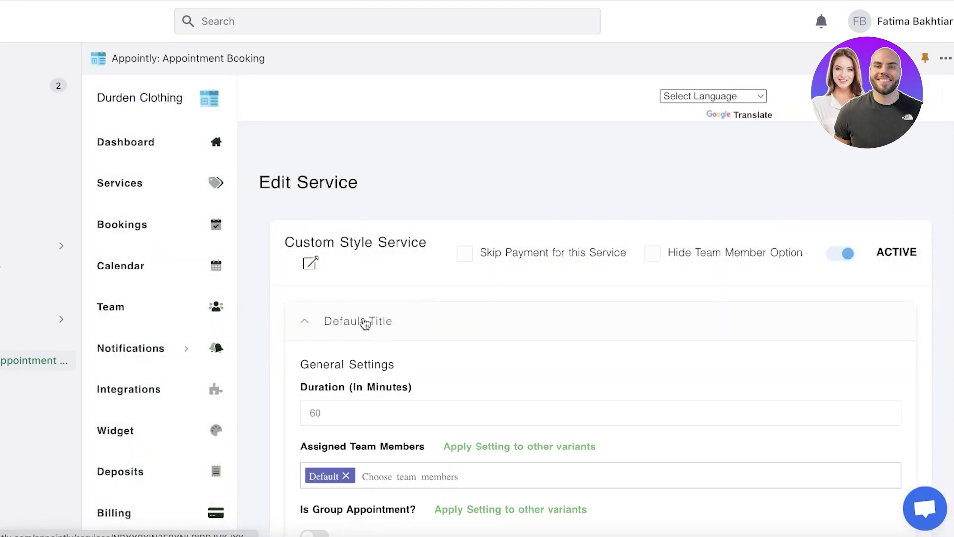
# Step: Keep Address as the meeting location type and save the service settings
pyautogui.scroll(-2, 364, 319)
pyautogui.scroll(-3, 485, 345)
pyautogui.scroll(1, 330, 198)
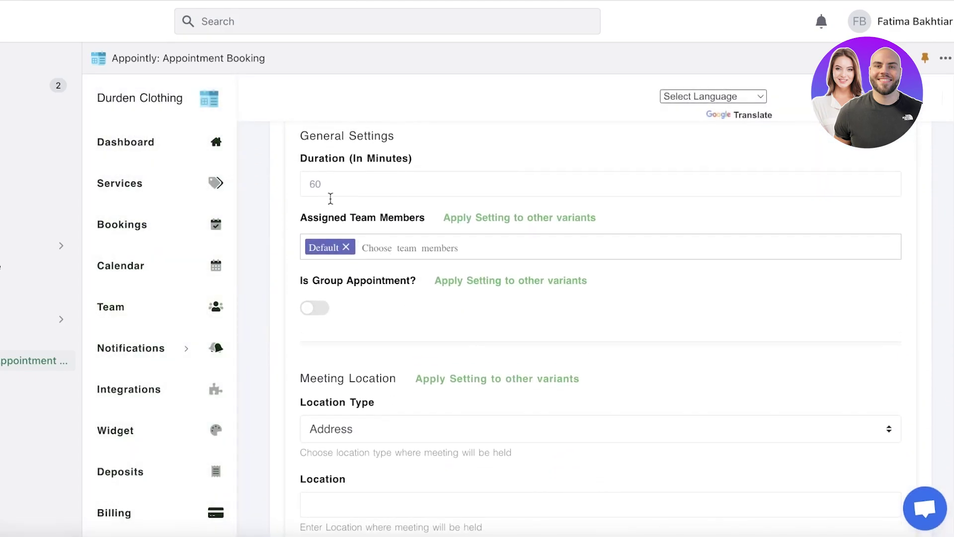
pyautogui.scroll(-8, 361, 309)
pyautogui.scroll(-8, 427, 303)
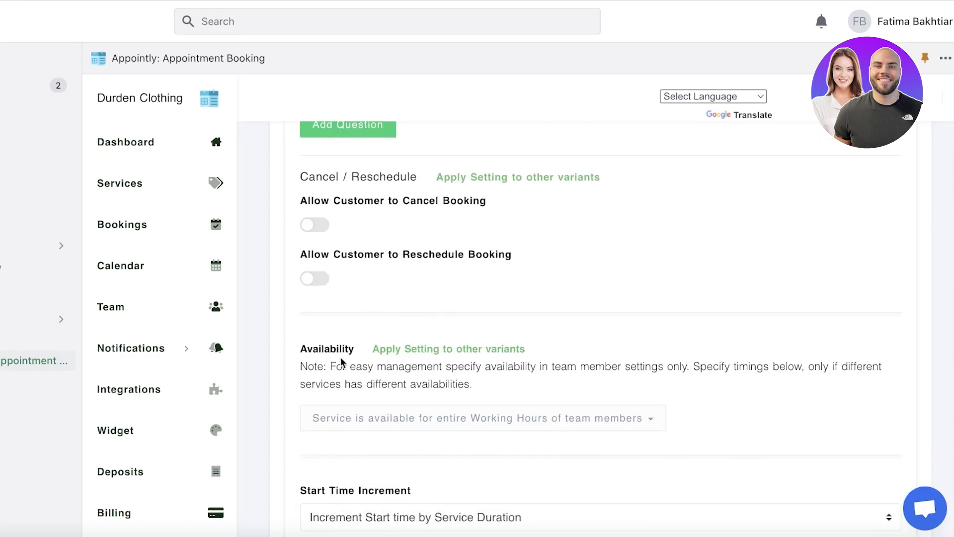
pyautogui.scroll(5, 338, 362)
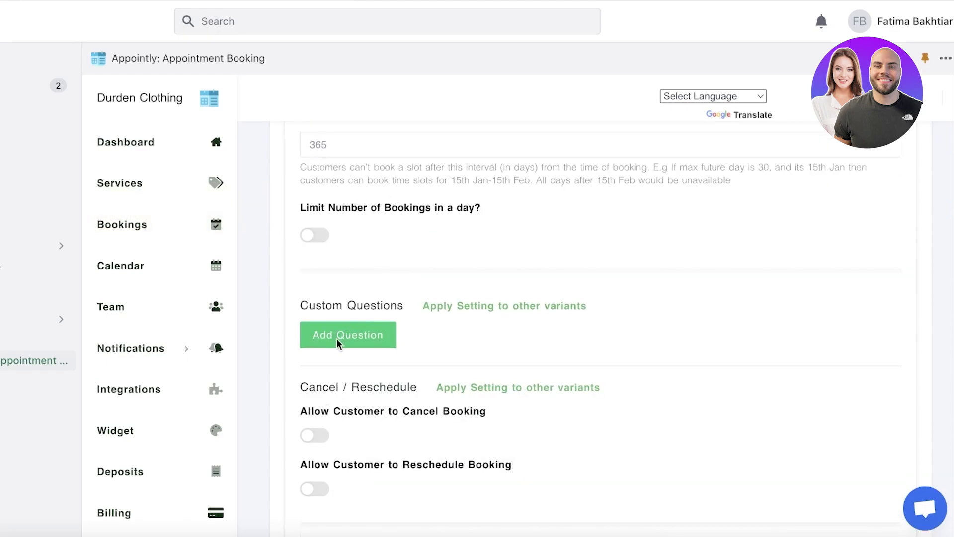
pyautogui.scroll(-4, 337, 343)
pyautogui.scroll(4, 337, 401)
pyautogui.scroll(-9, 337, 401)
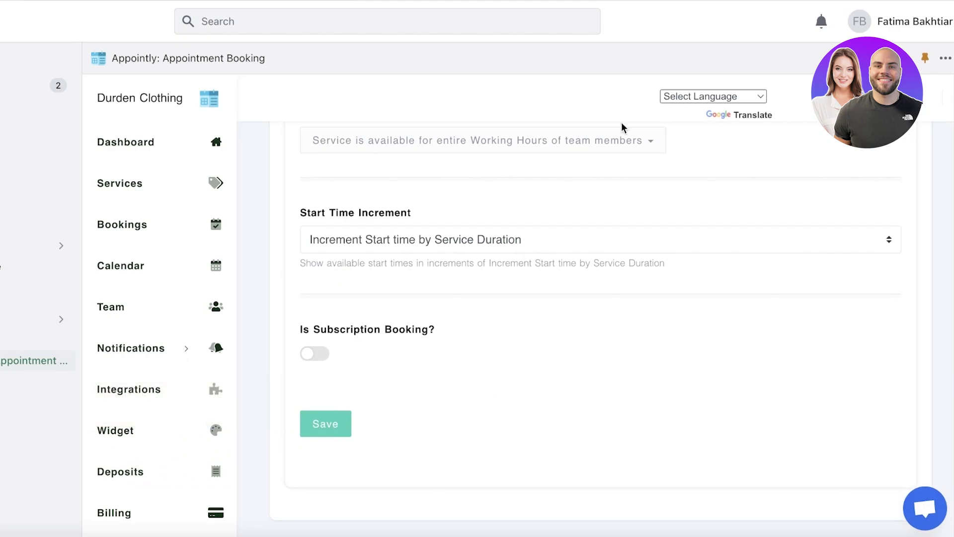
pyautogui.click(347, 450)
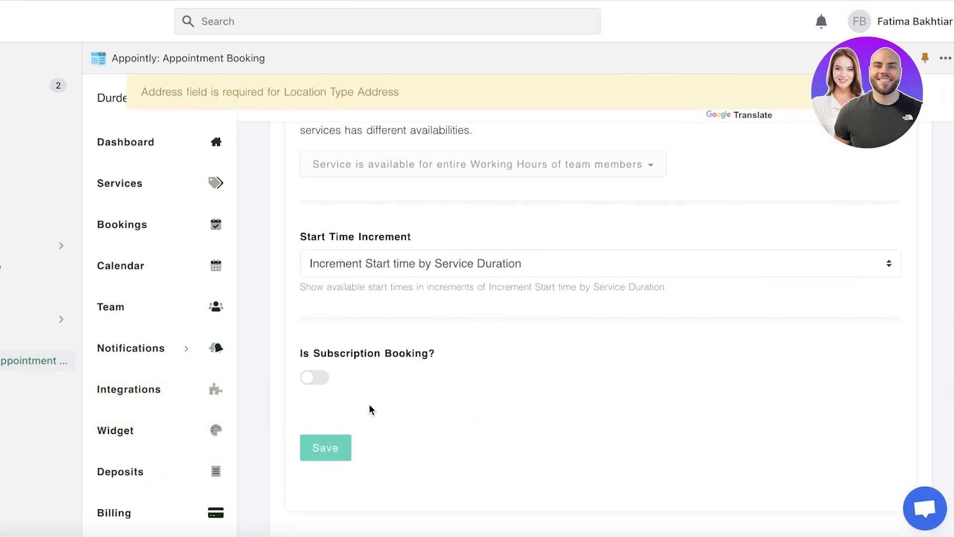
pyautogui.scroll(15, 369, 410)
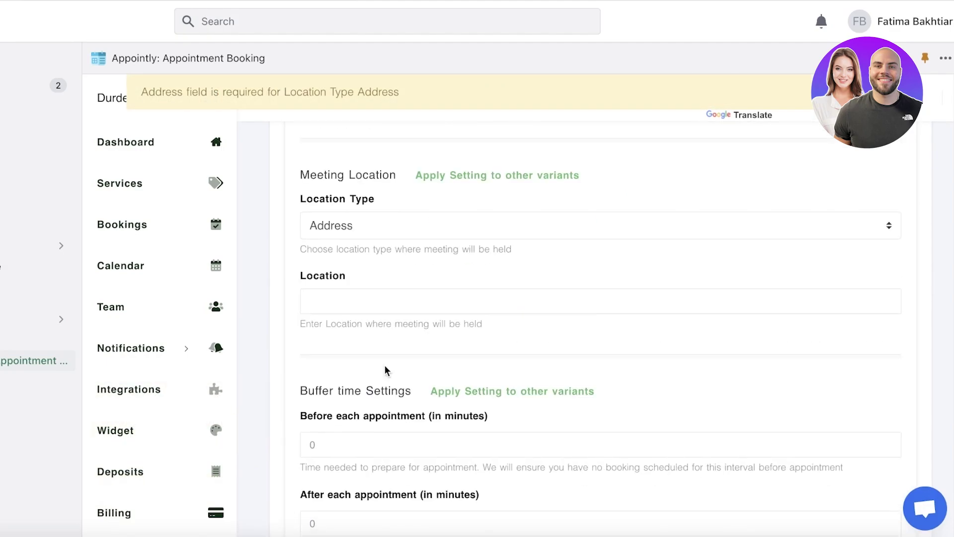
pyautogui.click(423, 227)
pyautogui.click(426, 227)
pyautogui.scroll(-15, 308, 347)
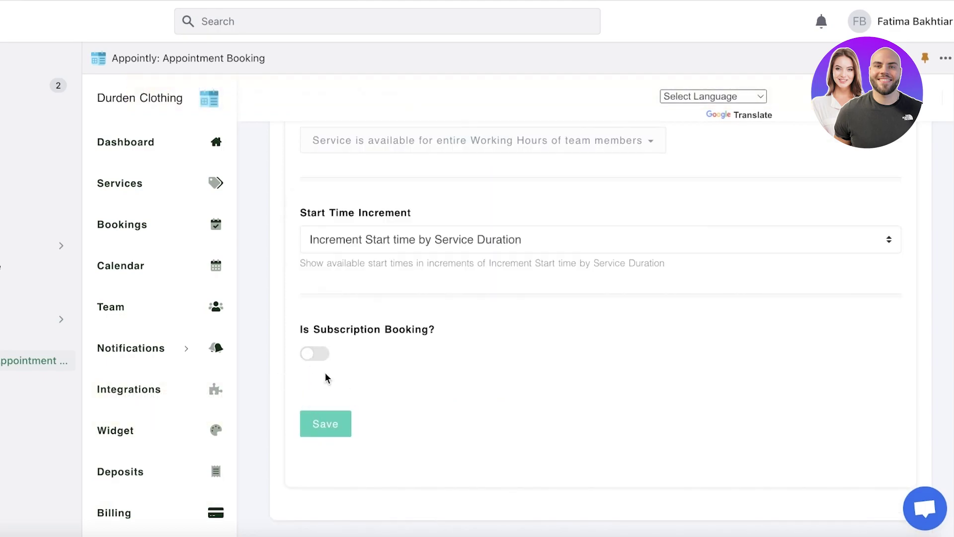
pyautogui.click(331, 425)
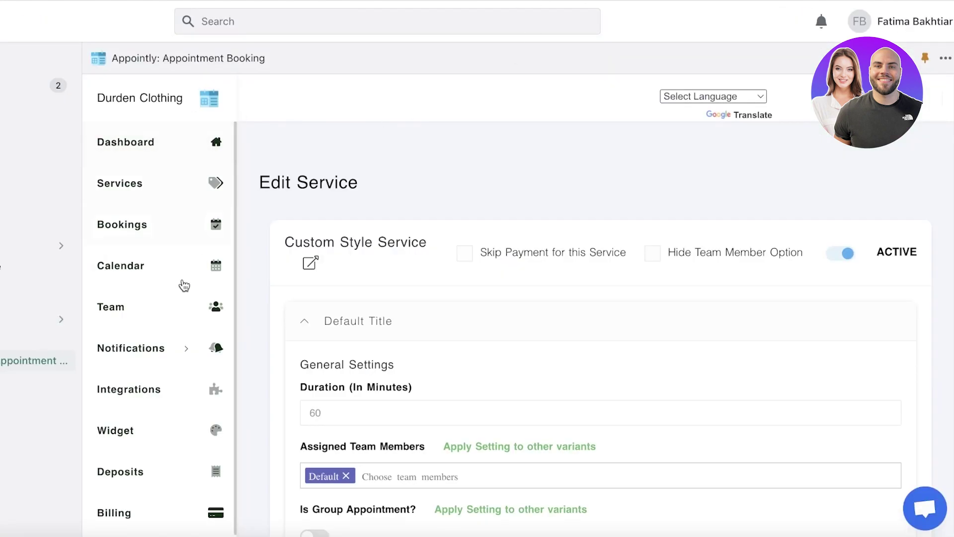
# Step: Return to Appointly's Services list to see Custom Style Service listed as Active
pyautogui.scroll(-5, 169, 308)
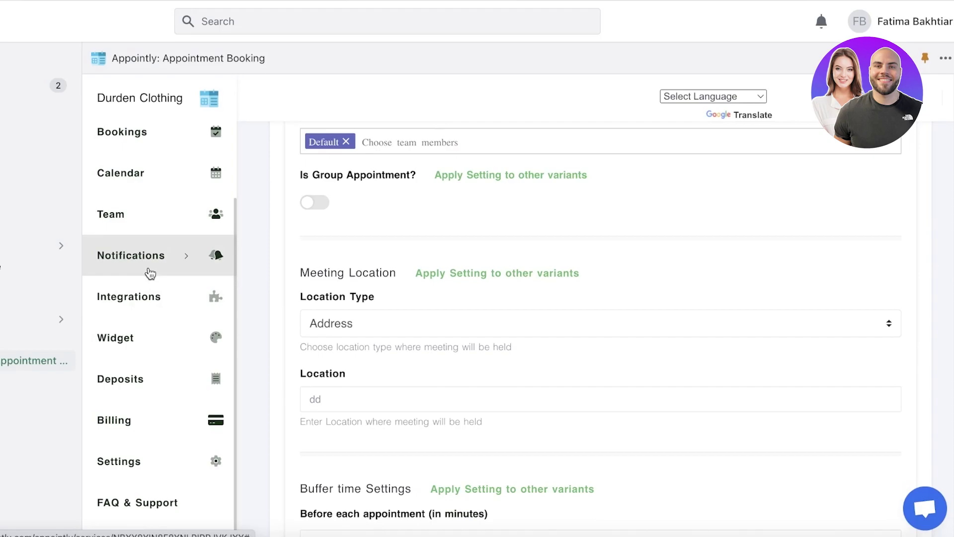
pyautogui.scroll(10, 150, 273)
pyautogui.scroll(-20, 490, 300)
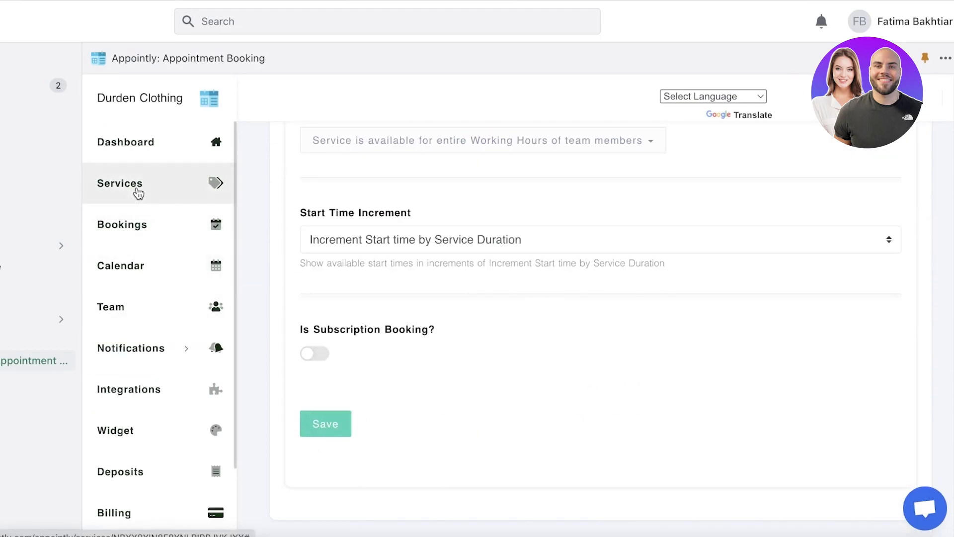
pyautogui.click(138, 193)
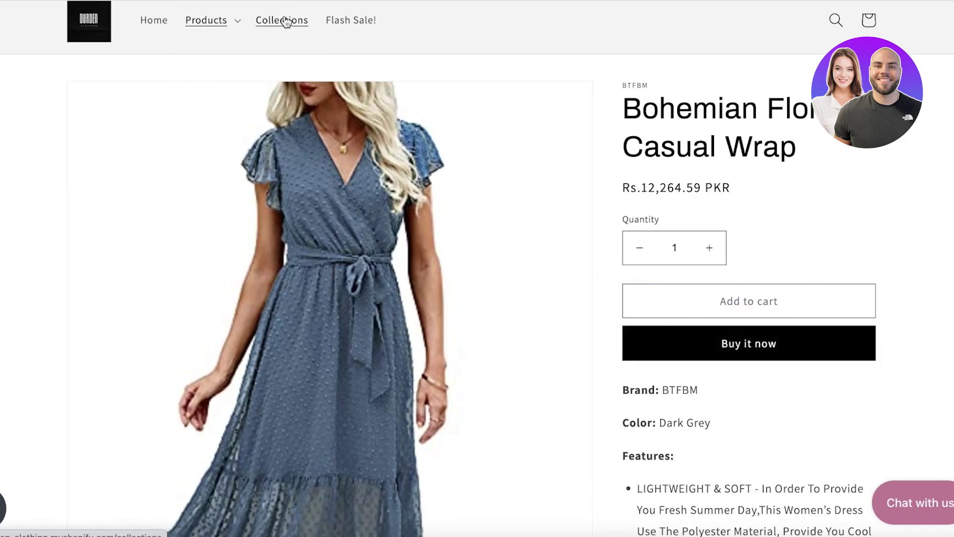
# Step: Open Custom Style Service's product details from the admin product list
pyautogui.click(282, 19)
pyautogui.scroll(-3, 280, 30)
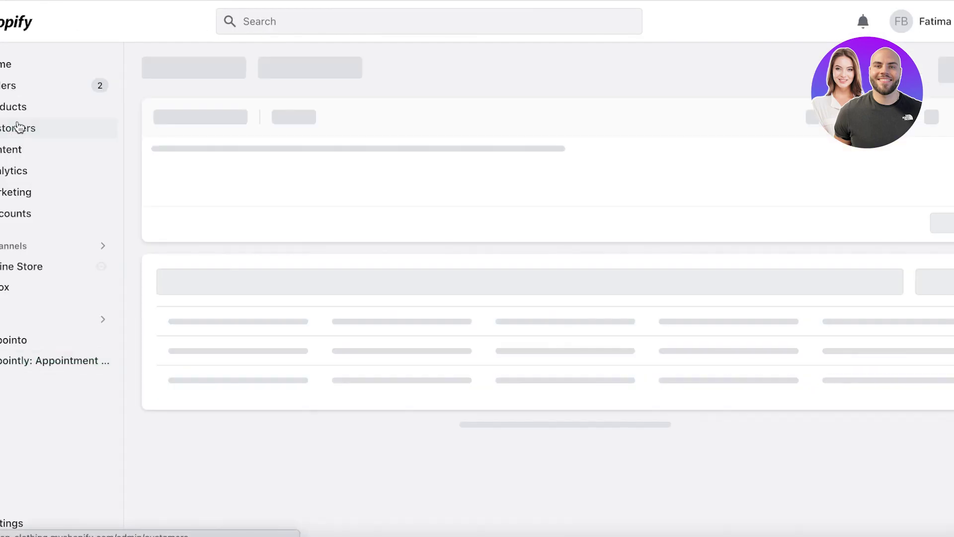
pyautogui.click(45, 105)
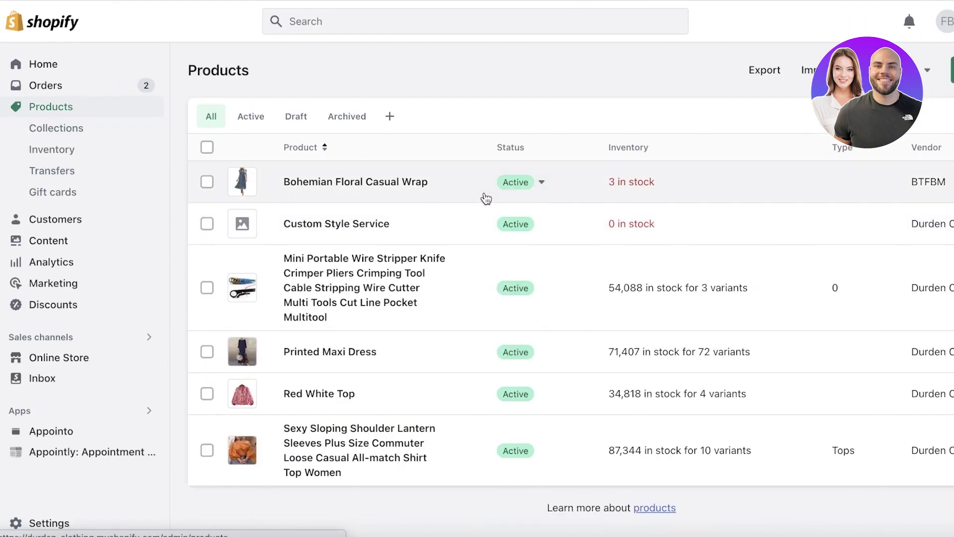
pyautogui.click(408, 222)
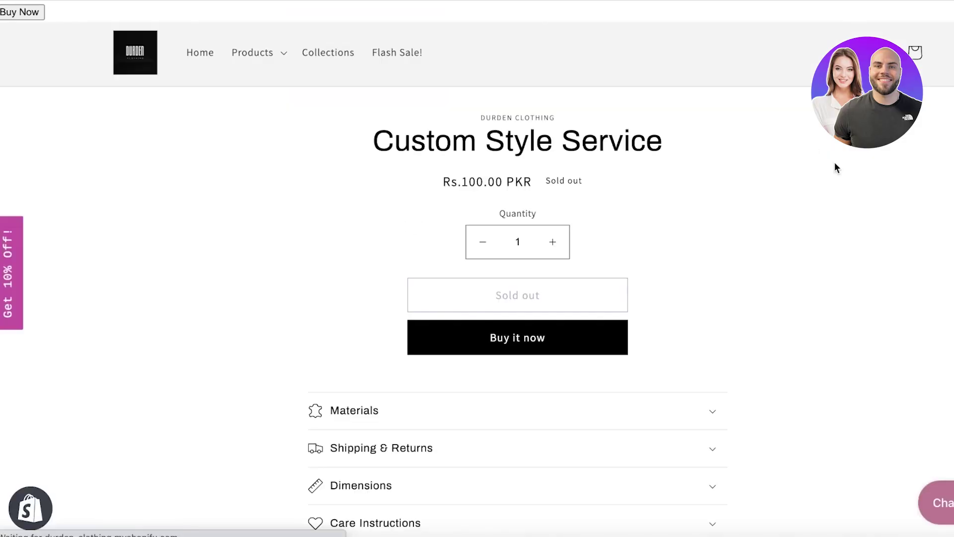
pyautogui.scroll(-15, 836, 164)
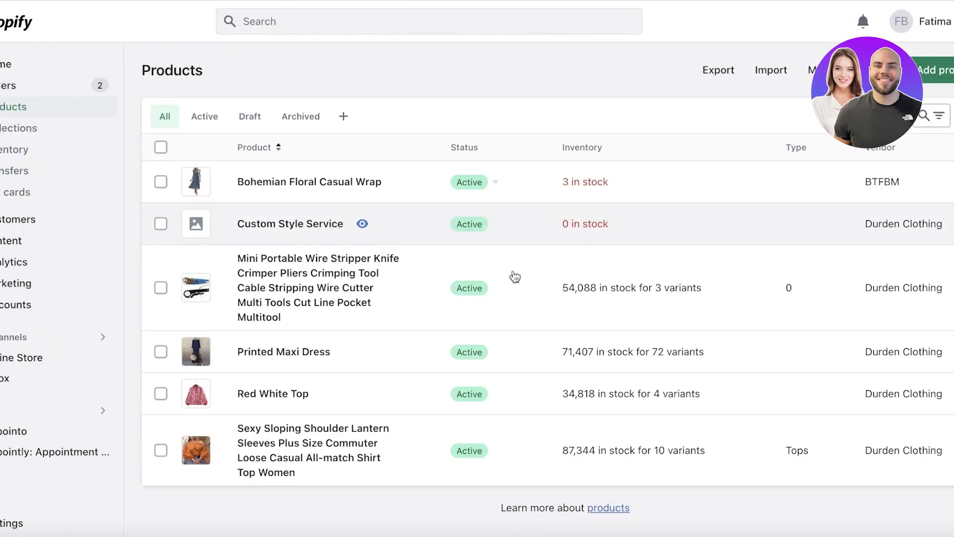
pyautogui.click(594, 225)
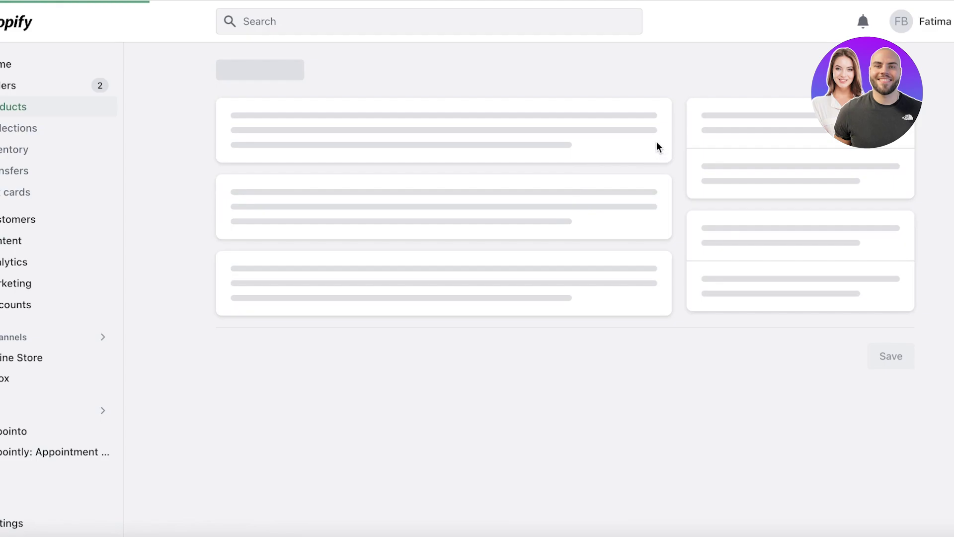
# Step: Turn off Track quantity, save the product, and reload the storefront product page
pyautogui.scroll(-10, 718, 216)
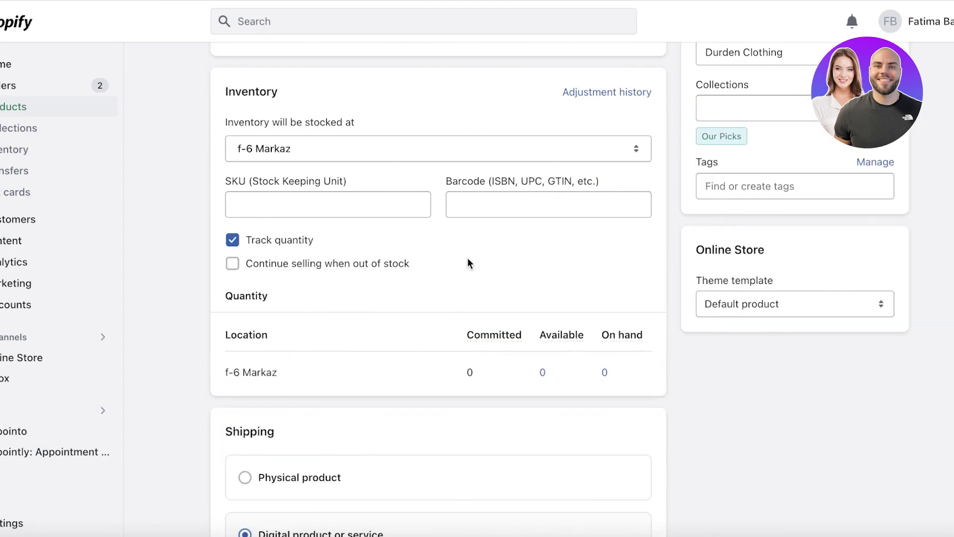
pyautogui.click(232, 239)
pyautogui.click(880, 21)
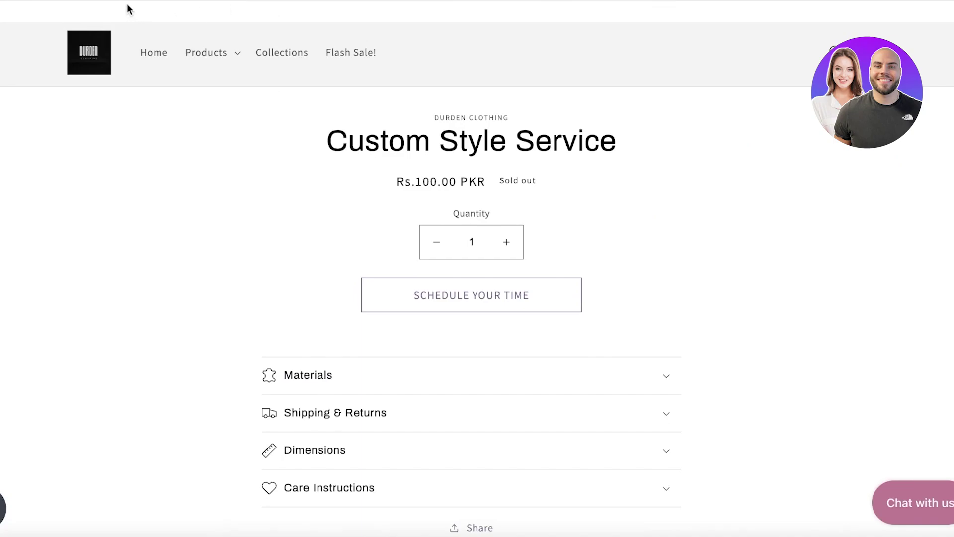
pyautogui.press('super+r')
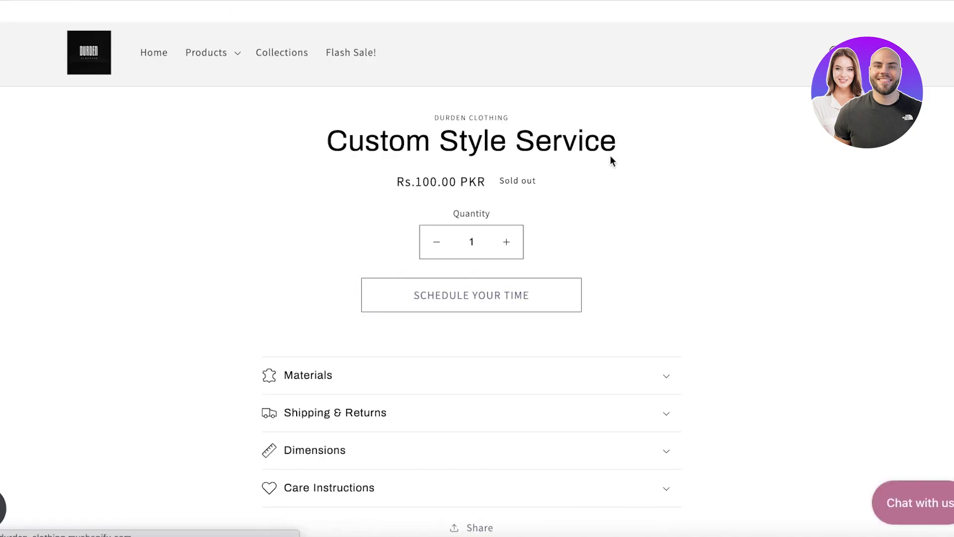
# Step: Book Custom Style Service's 12:00 PM - 01:00 PM slot with Default Title service into the cart
pyautogui.click(412, 308)
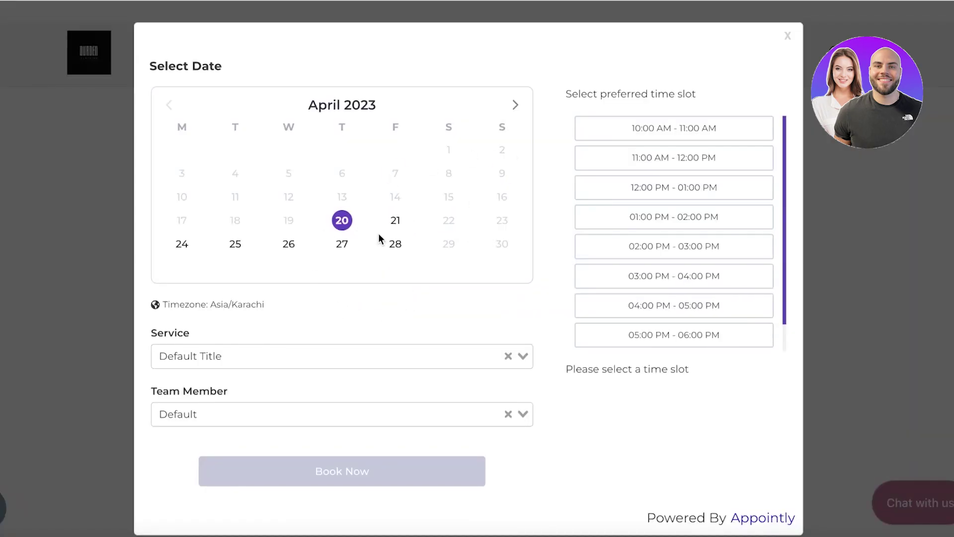
pyautogui.click(705, 195)
pyautogui.click(285, 356)
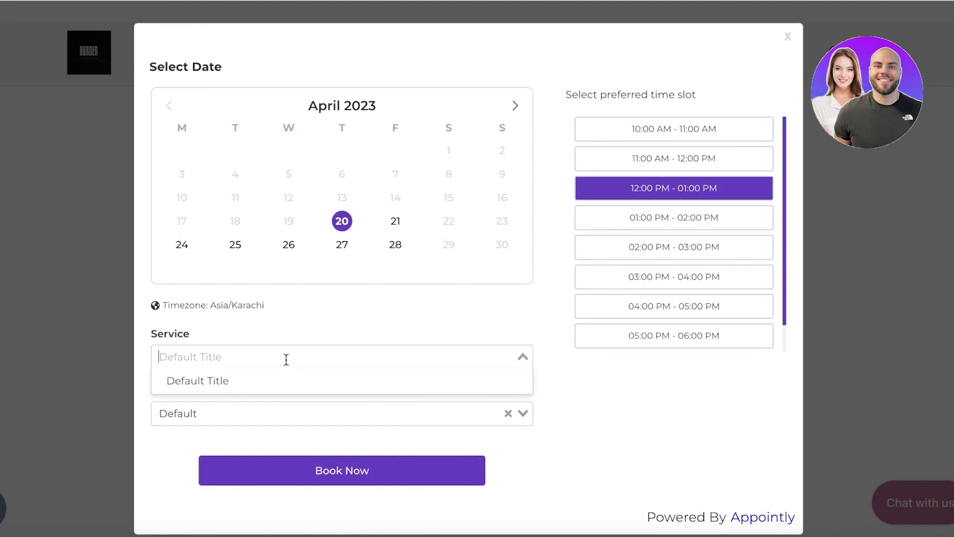
pyautogui.click(277, 383)
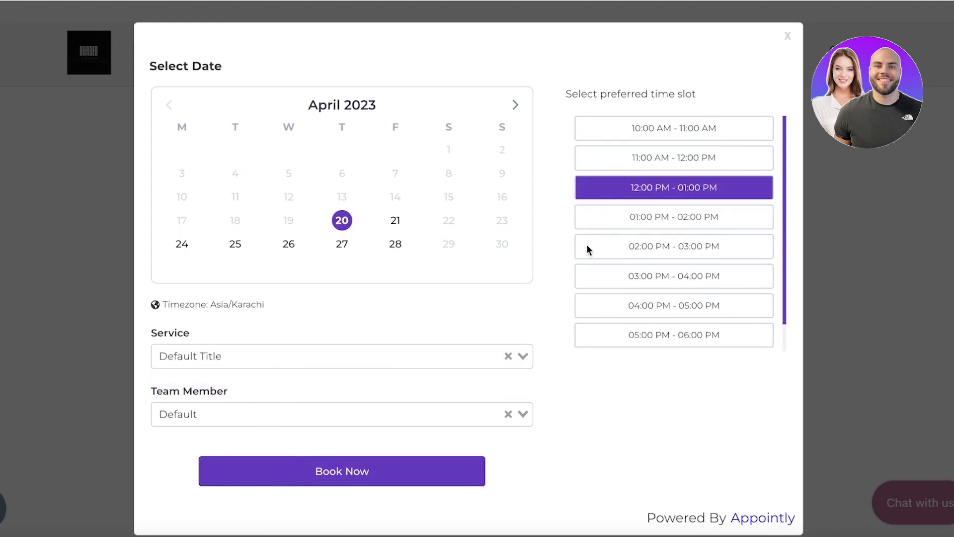
pyautogui.click(301, 478)
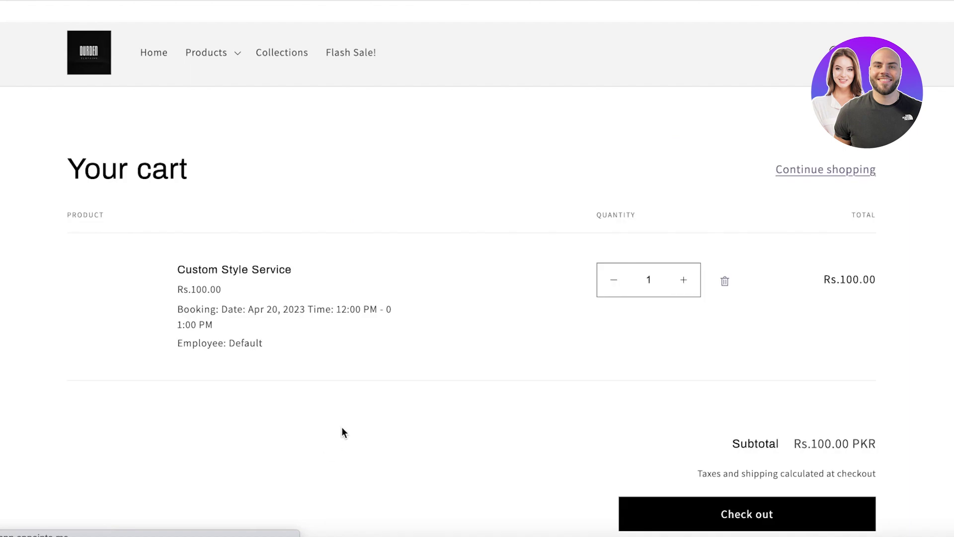
pyautogui.scroll(-3, 511, 330)
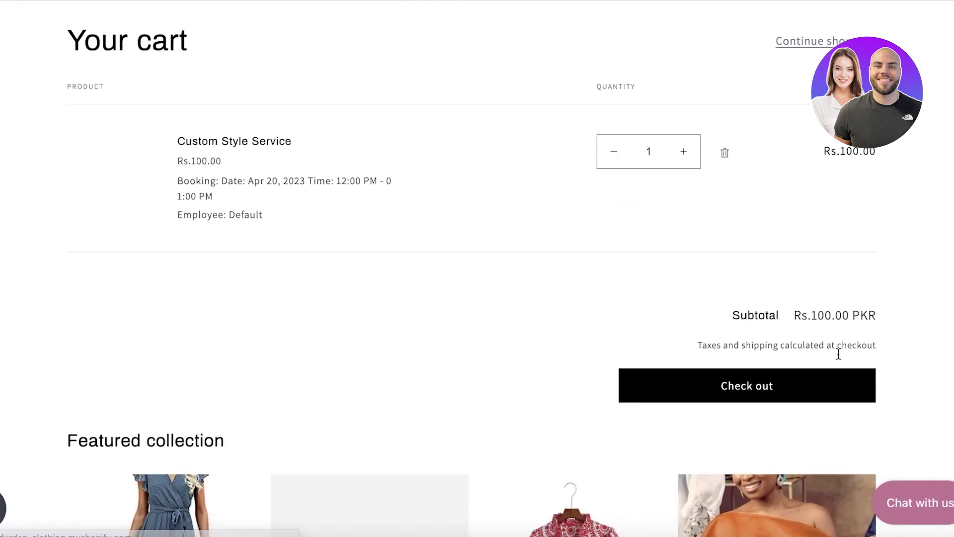